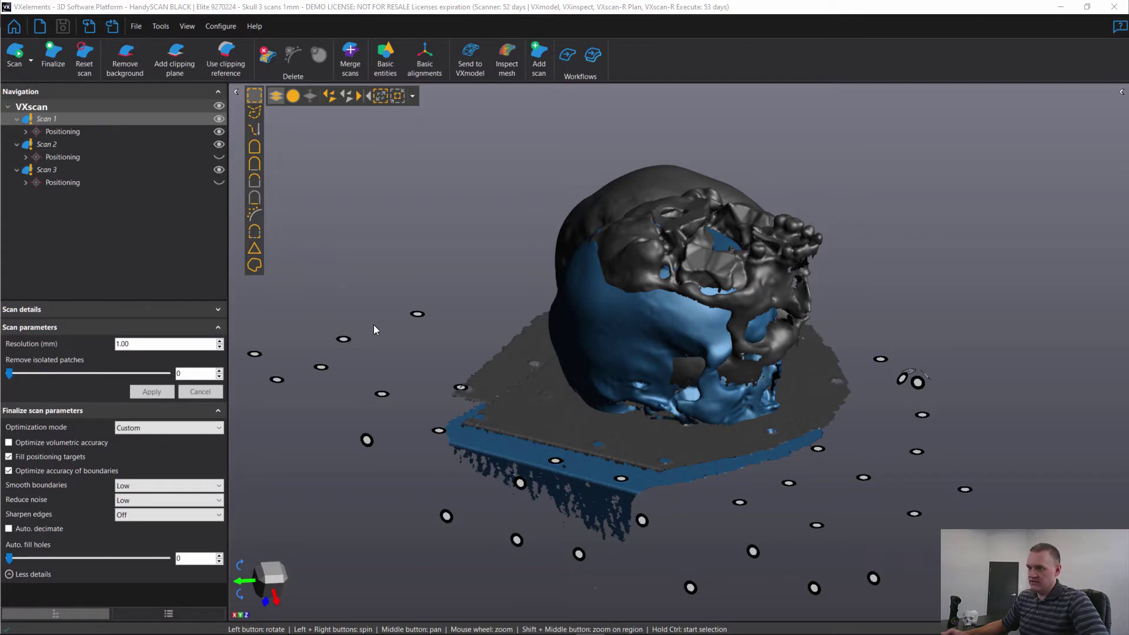
Step: Hide Scan 2 and Scan 3 so Scan 1 is shown alone
left_click(218, 144)
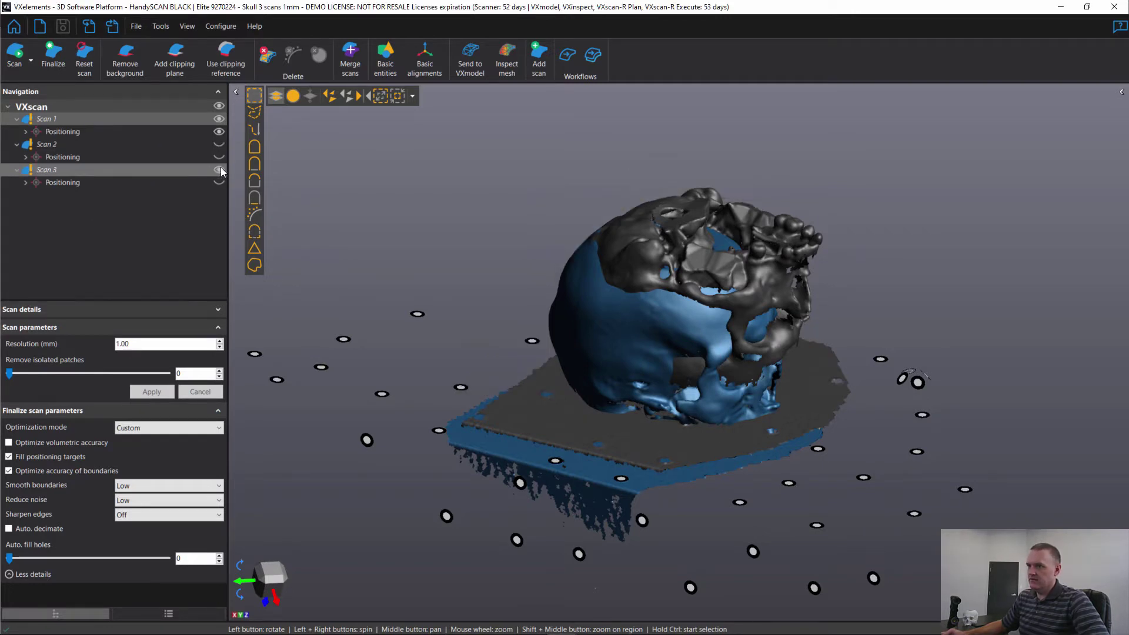
left_click(220, 170)
left_click_drag(284, 255, 407, 301)
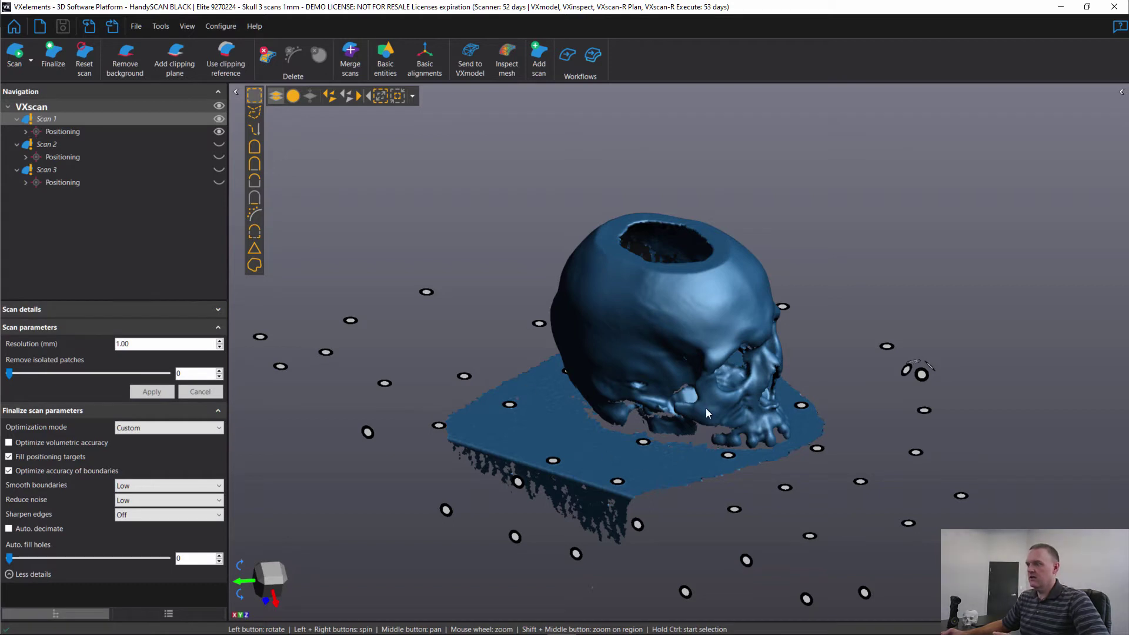
left_click_drag(637, 443, 636, 436)
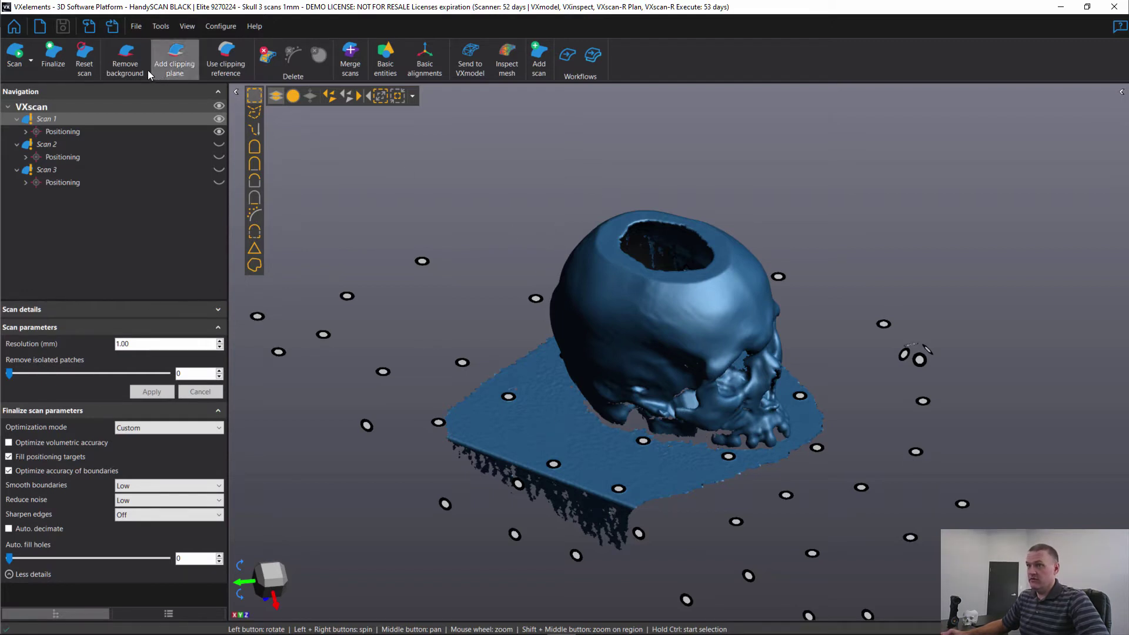
Step: Remove the floor beneath the Scan 1 skull with a clipping plane
left_click(124, 59)
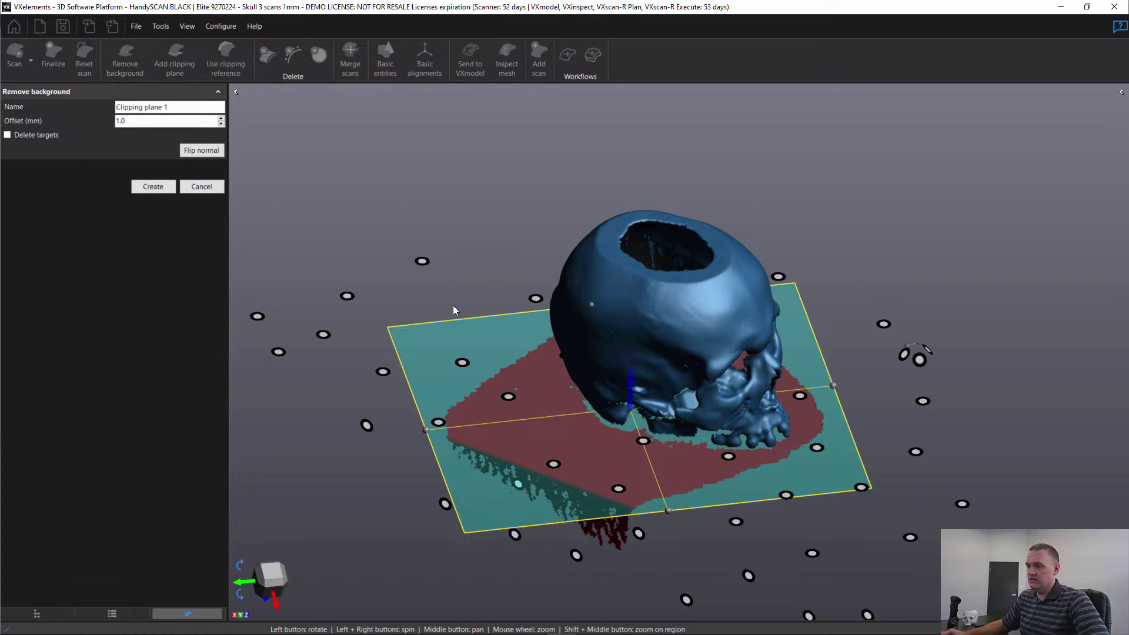
left_click_drag(453, 305, 509, 296)
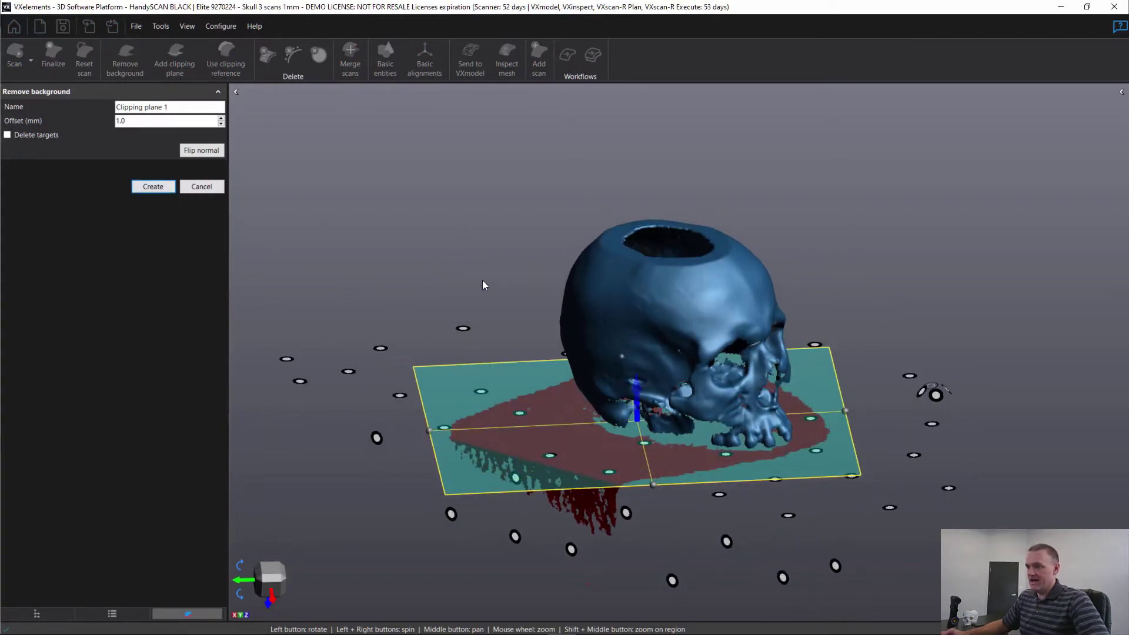
mouse_move(471, 267)
left_mouse_down()
mouse_move(468, 278)
mouse_move(464, 269)
left_mouse_up()
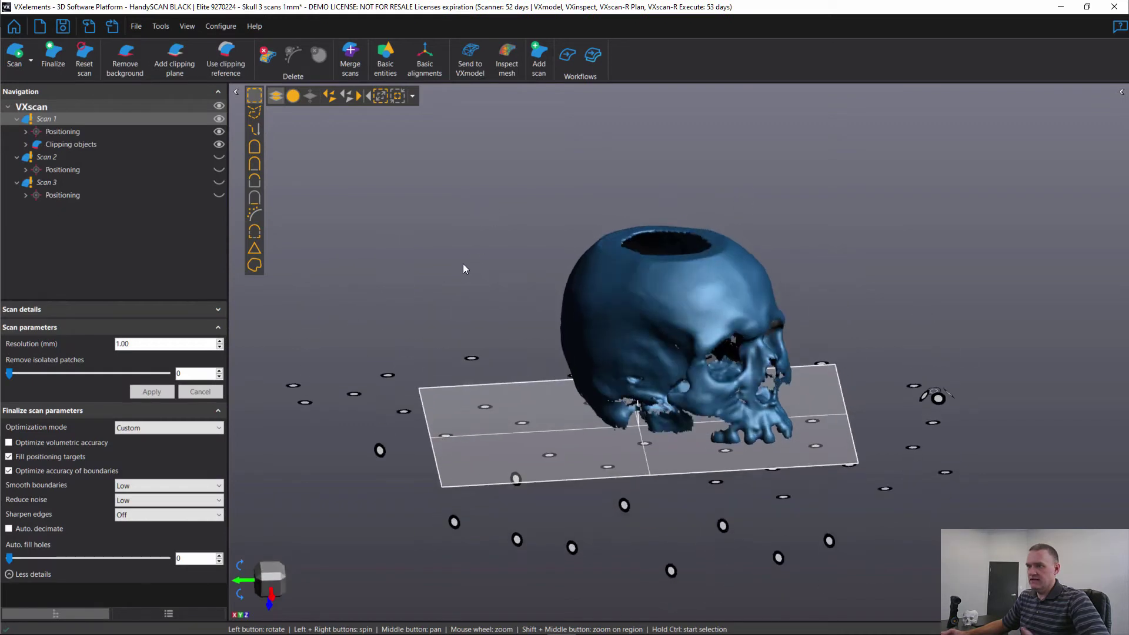
Step: Show only Scan 2 and floodfill-select its whole skull surface
left_click(218, 118)
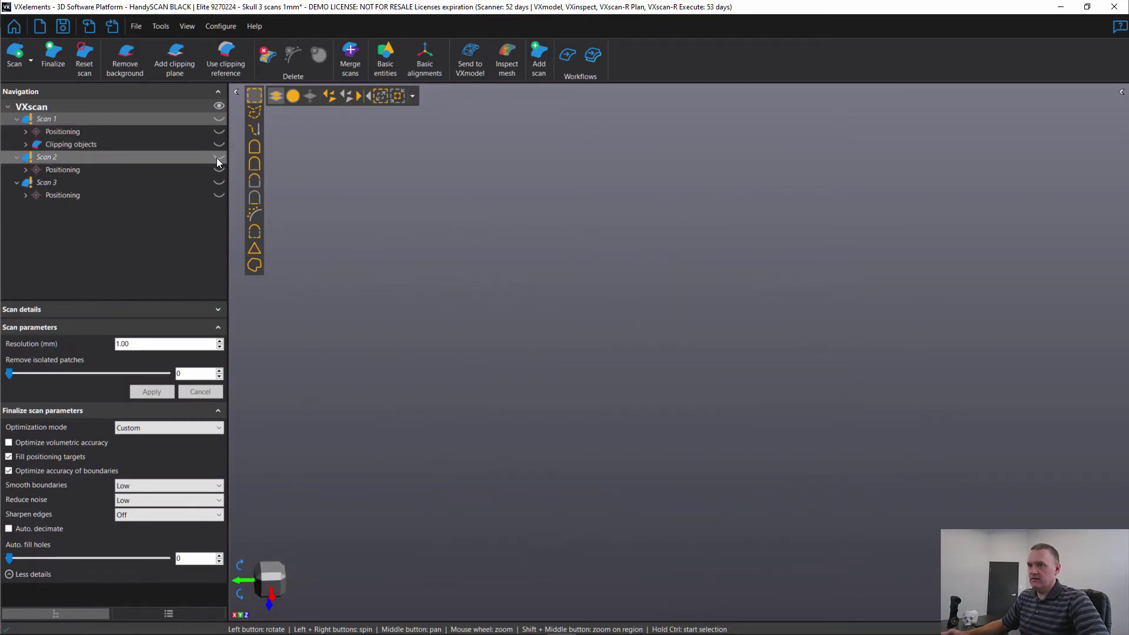
left_click(217, 157)
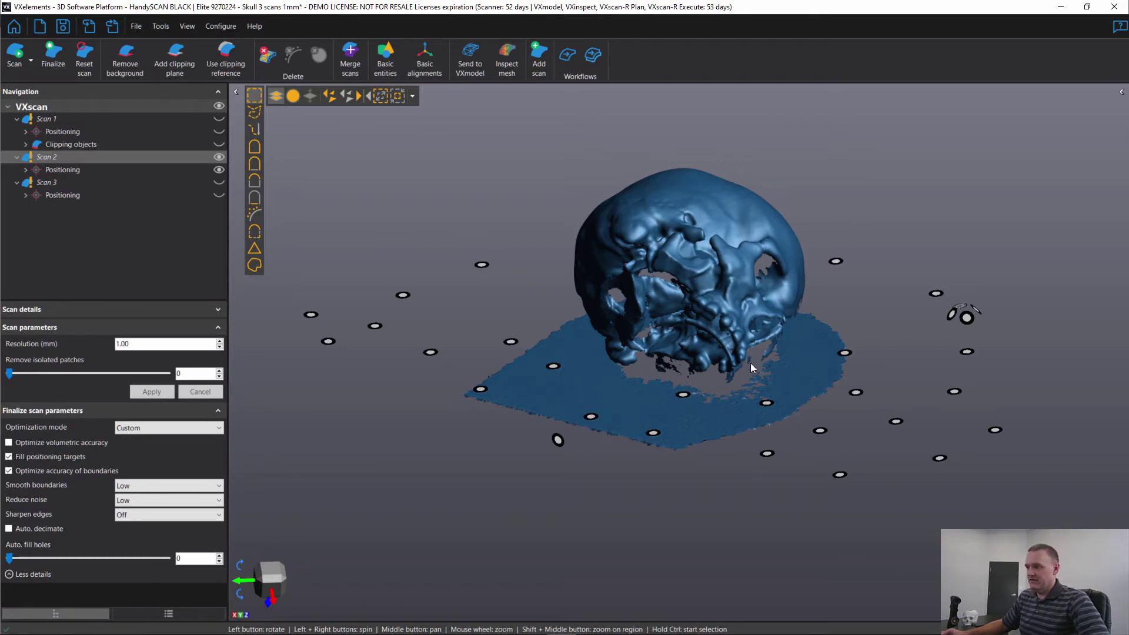
left_click(254, 148)
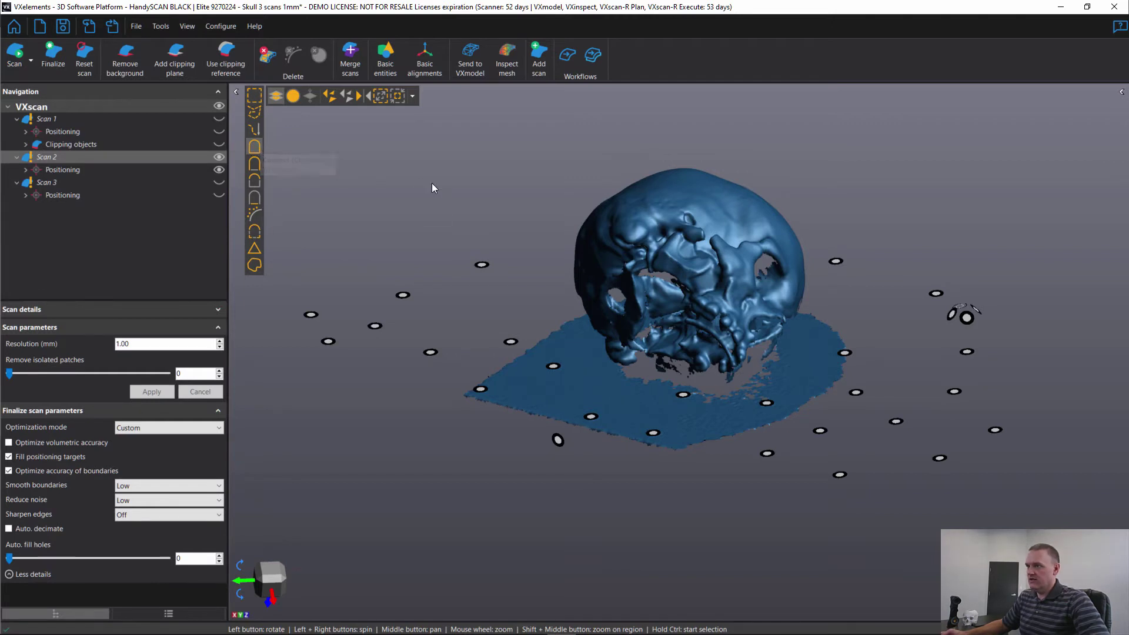
left_click(662, 208)
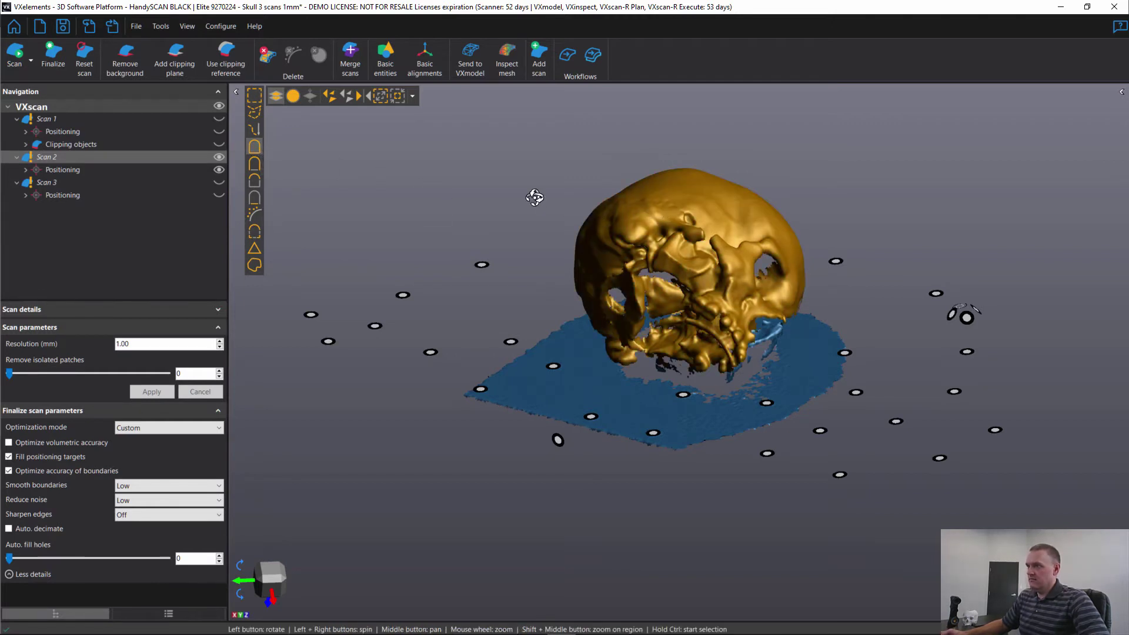
left_click_drag(534, 194, 545, 225)
Step: Invert the selection to the floor patch and delete it permanently
key("ctrl+i")
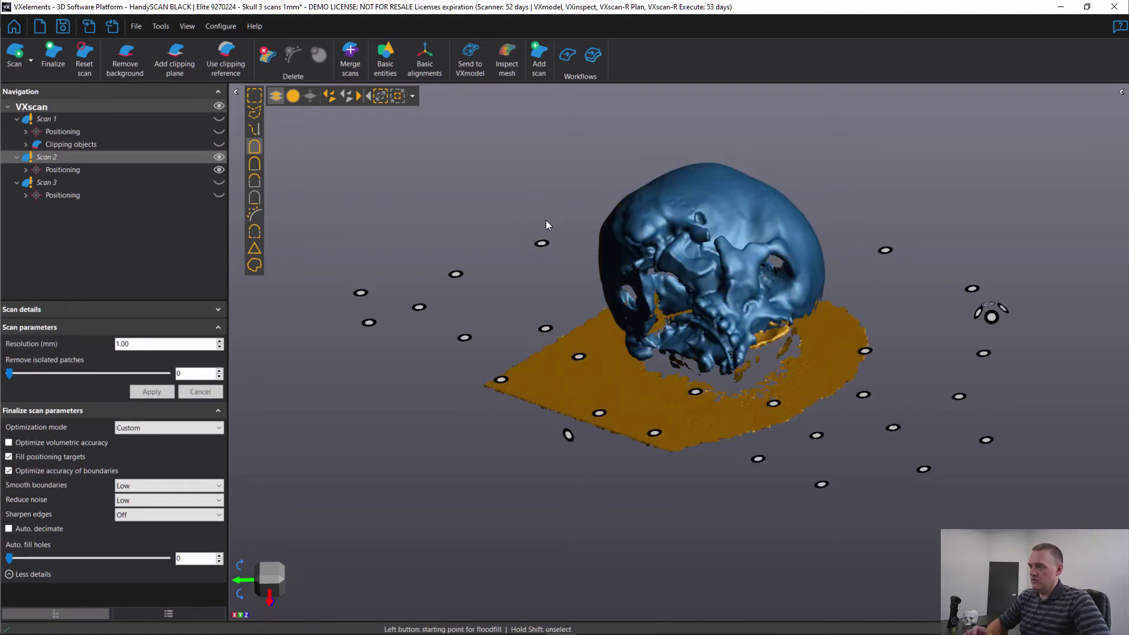
left_click_drag(880, 420, 888, 420)
key("Delete")
key("Return")
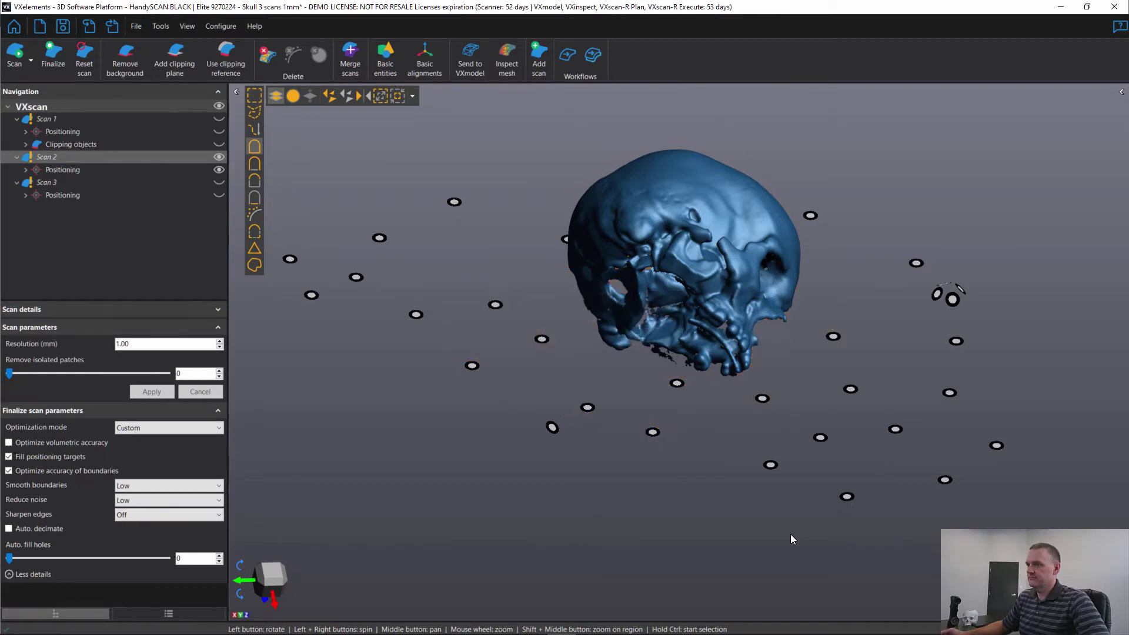
Step: Show only Scan 3 and select its skull with a three-point polygon outline
left_click(218, 159)
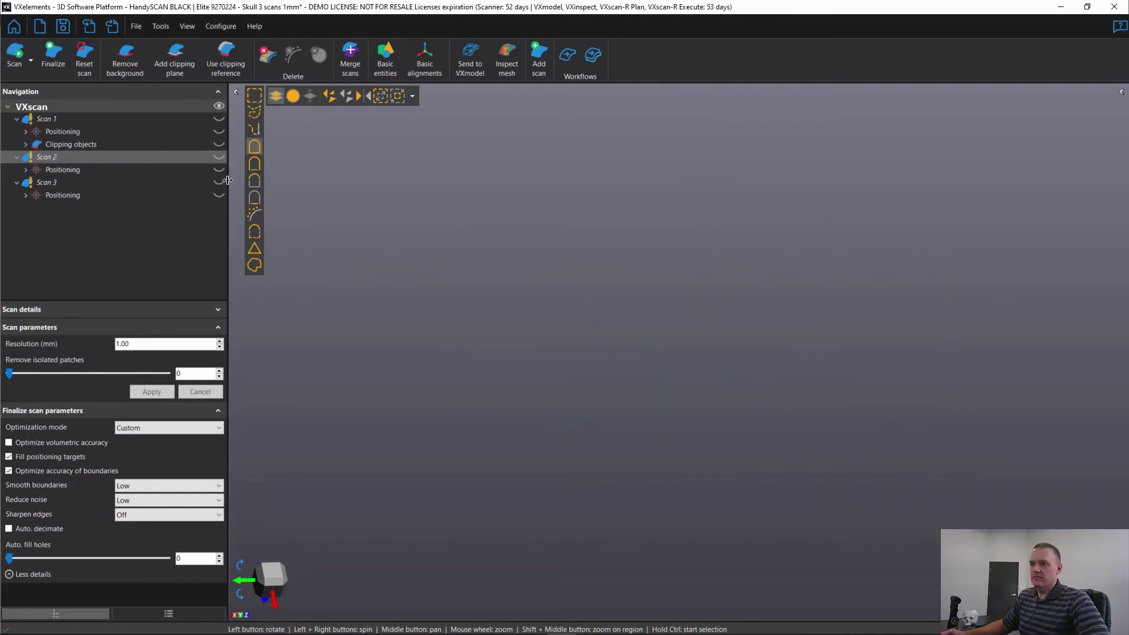
left_click(219, 182)
left_click_drag(768, 424, 707, 305)
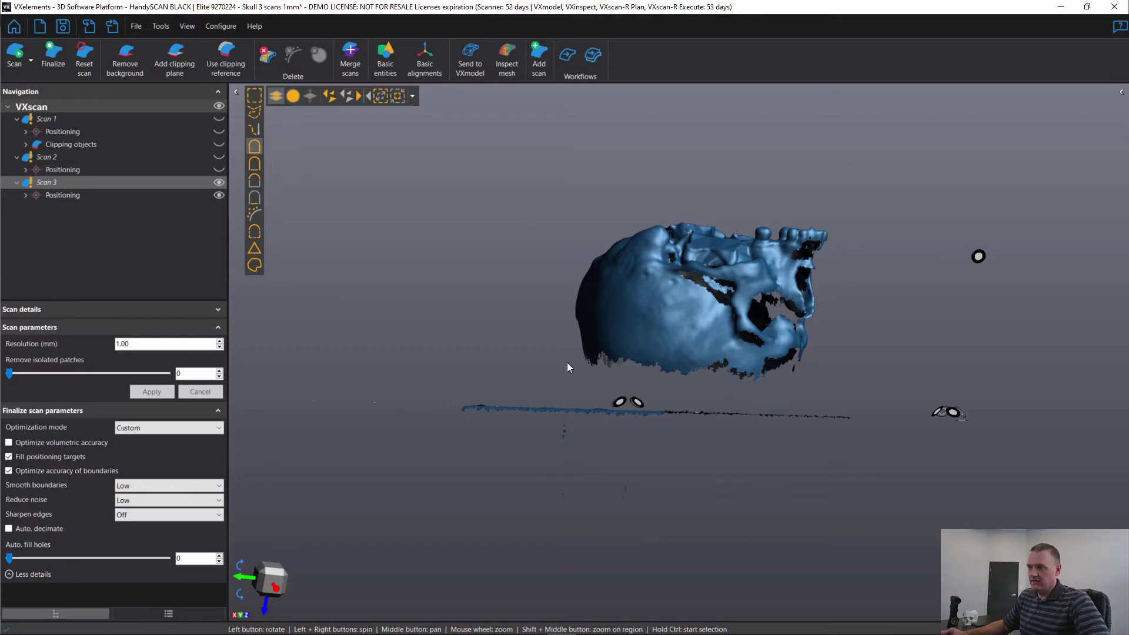
left_click(255, 112)
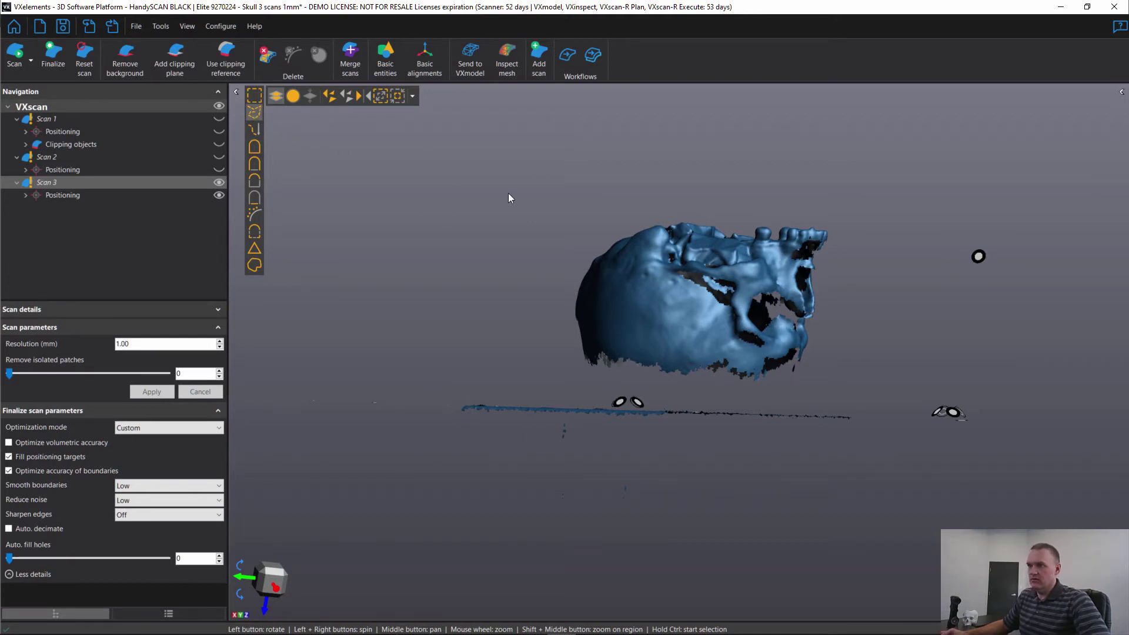
left_click(595, 167)
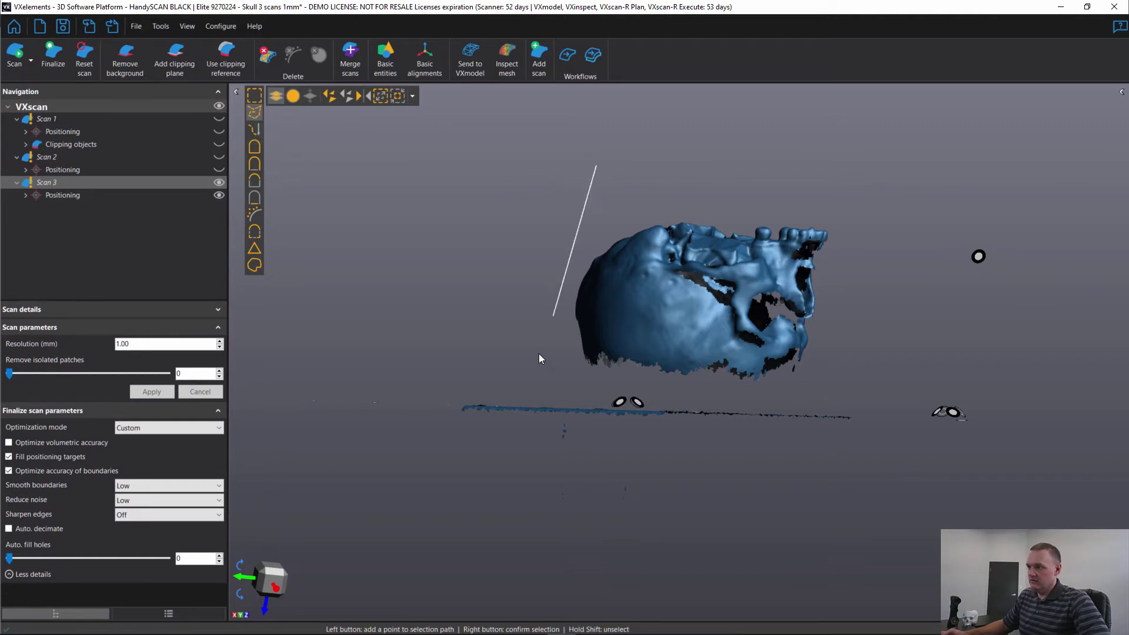
left_click(533, 393)
left_click(838, 400)
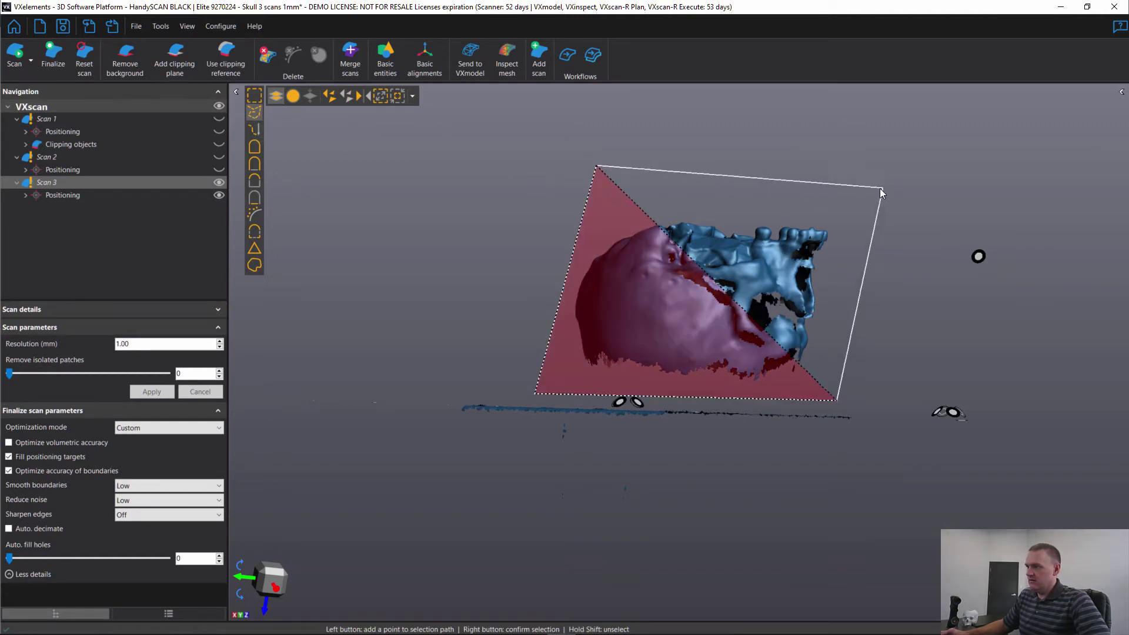
right_click(877, 191)
left_click_drag(873, 199, 869, 206)
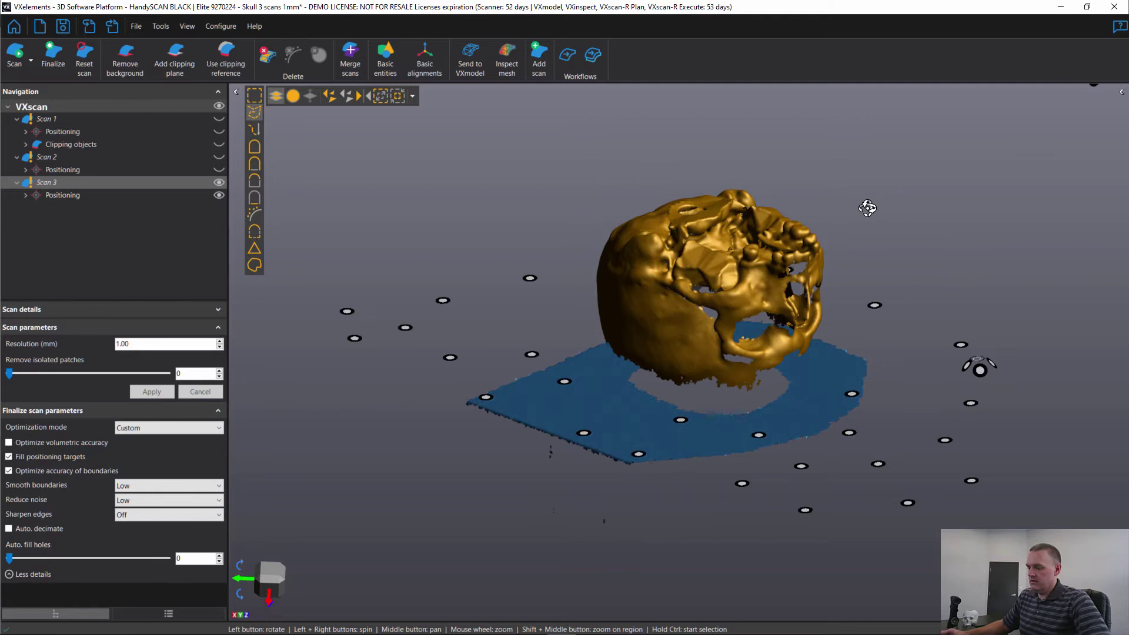
Step: Invert the selection to the floor and delete it permanently
key("ctrl+i")
key("Delete")
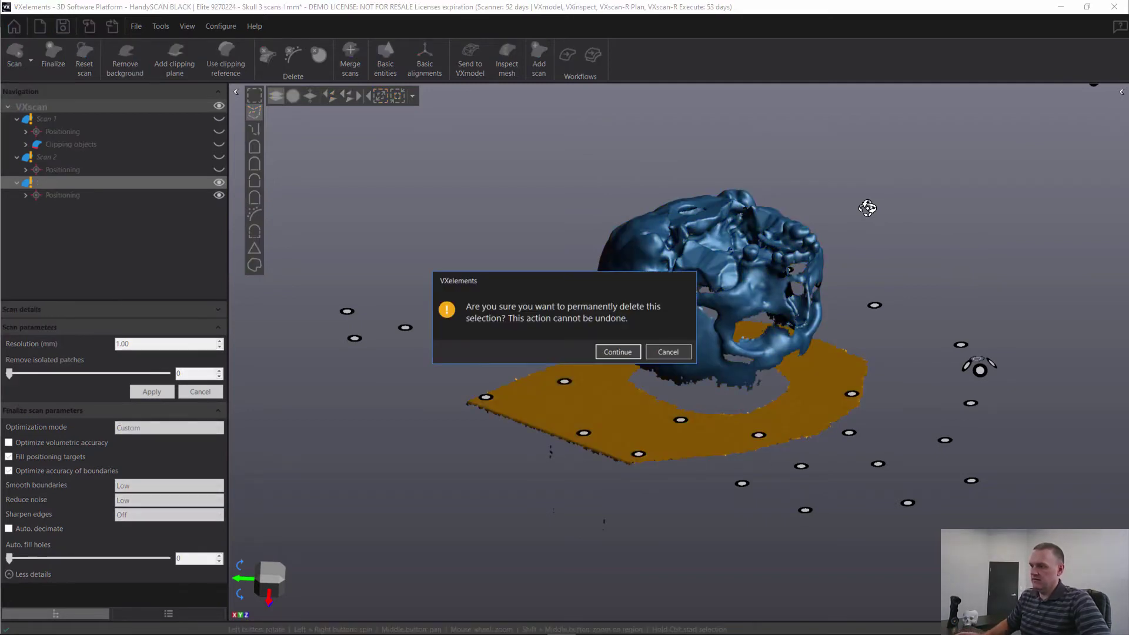
key("Return")
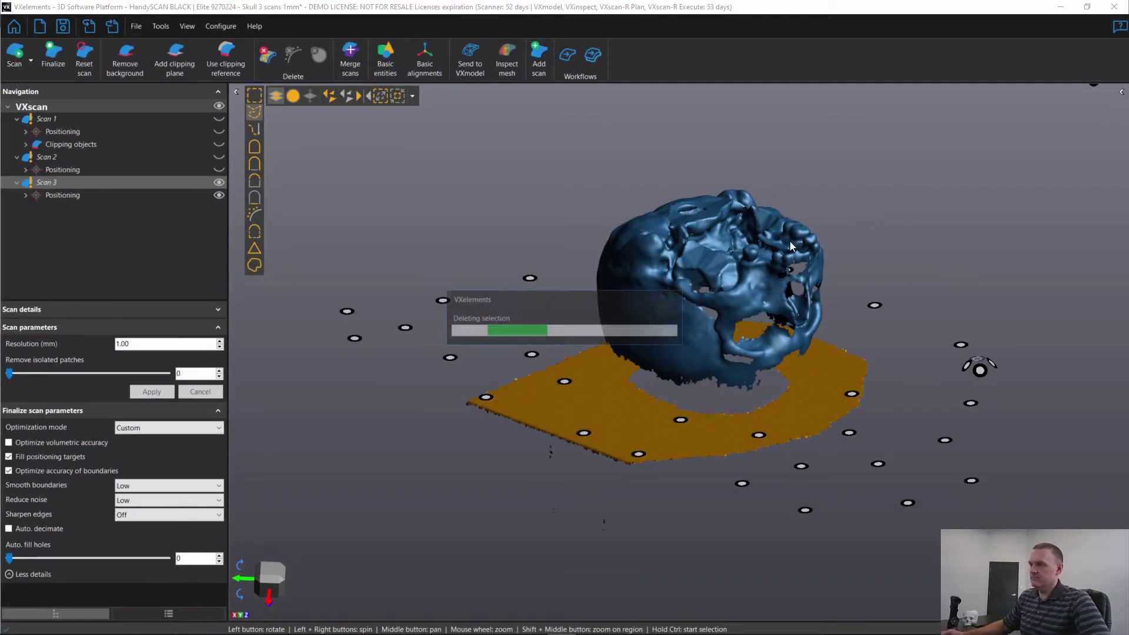
Step: Show Scan 1 and start a Surface best fit merge with Scan 1 fixed and Scan 2 mobile
left_click(219, 118)
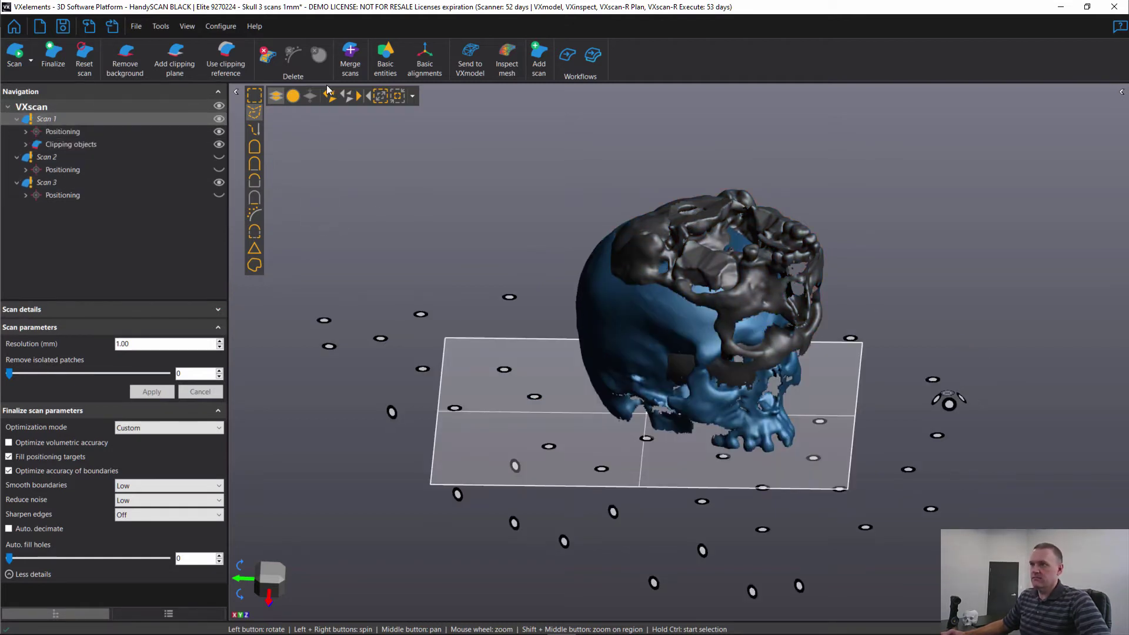
left_click(353, 56)
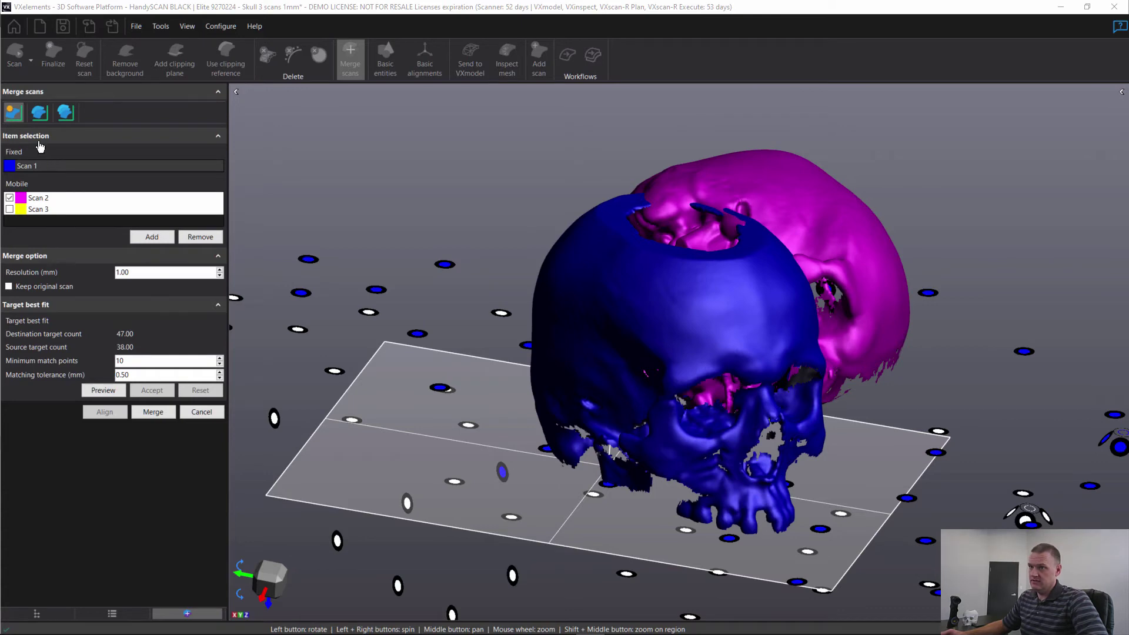
left_click(39, 117)
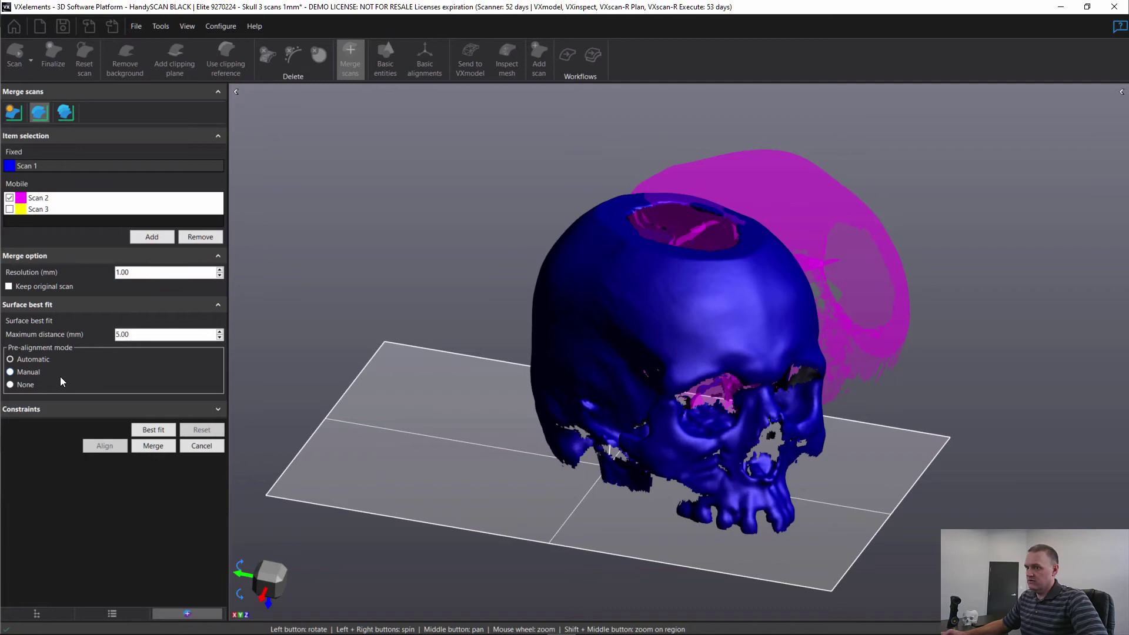
Step: Best-fit Scan 2 onto Scan 1, then add Scan 3 as a mobile scan
left_click(154, 429)
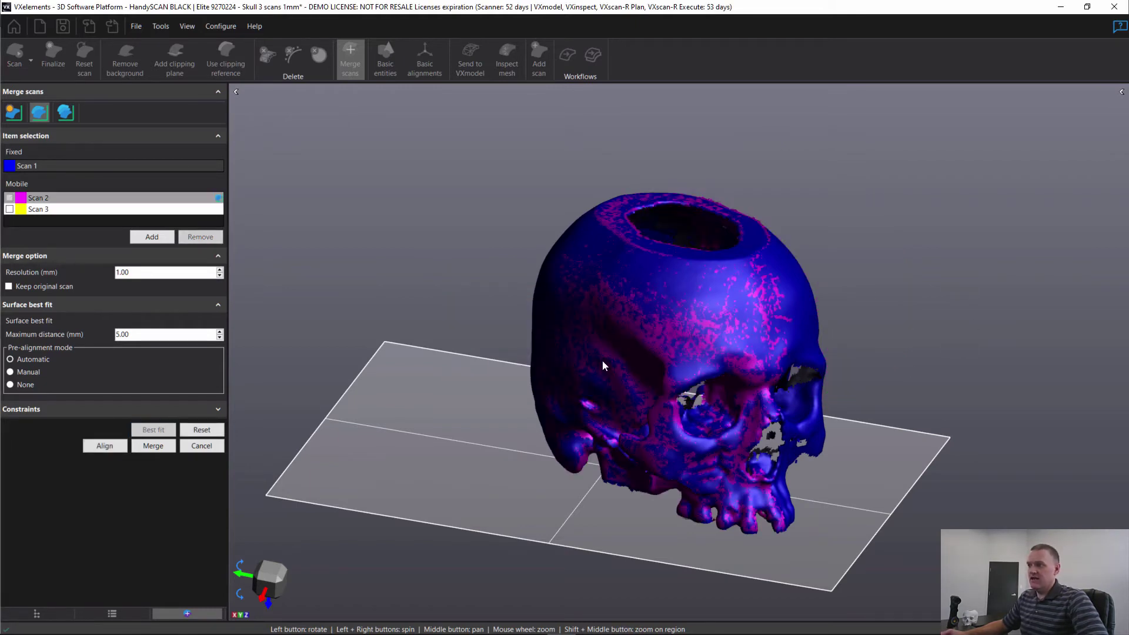
mouse_move(737, 429)
left_mouse_down()
mouse_move(680, 428)
mouse_move(730, 427)
mouse_move(727, 414)
left_mouse_up()
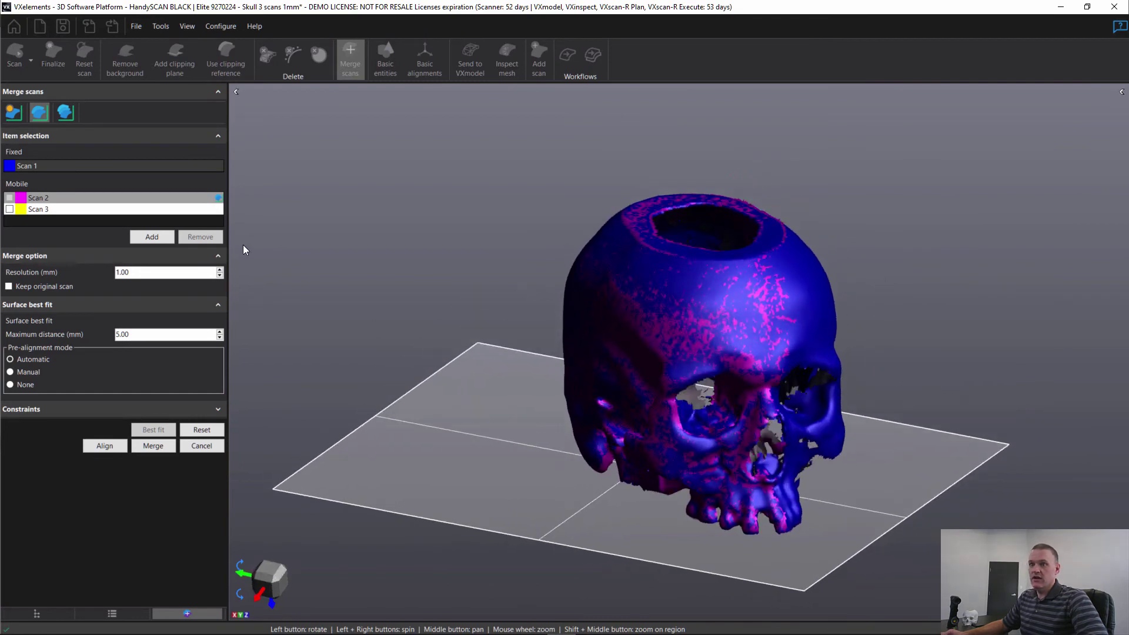
left_click(43, 209)
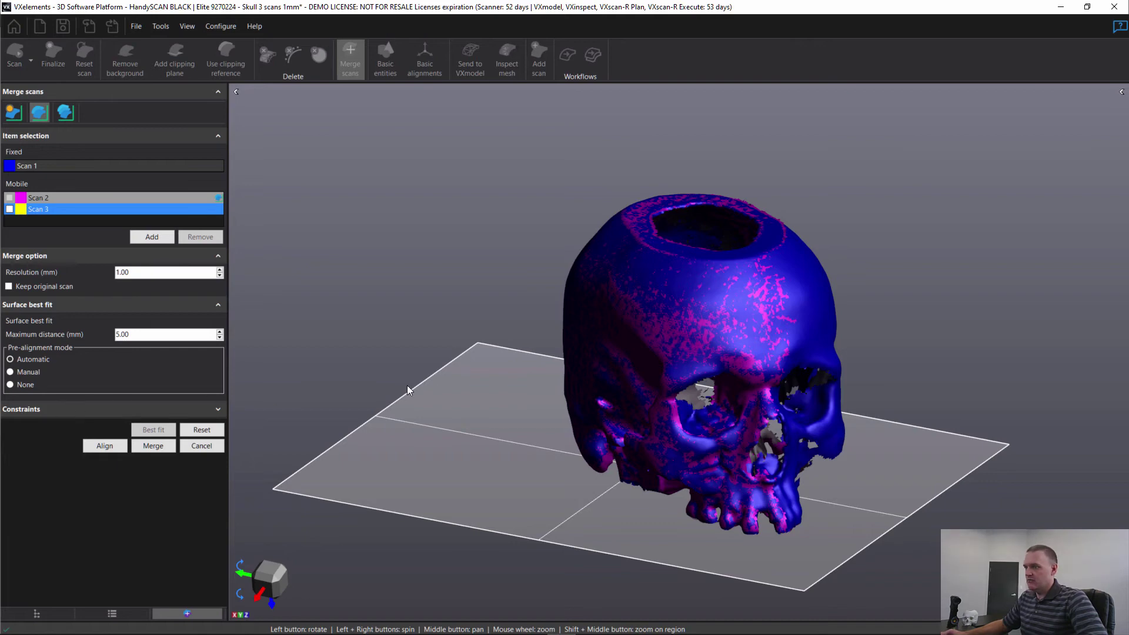
Step: Switch to manual pre-alignment with Scan 3 checked as the scan to align
left_click(23, 372)
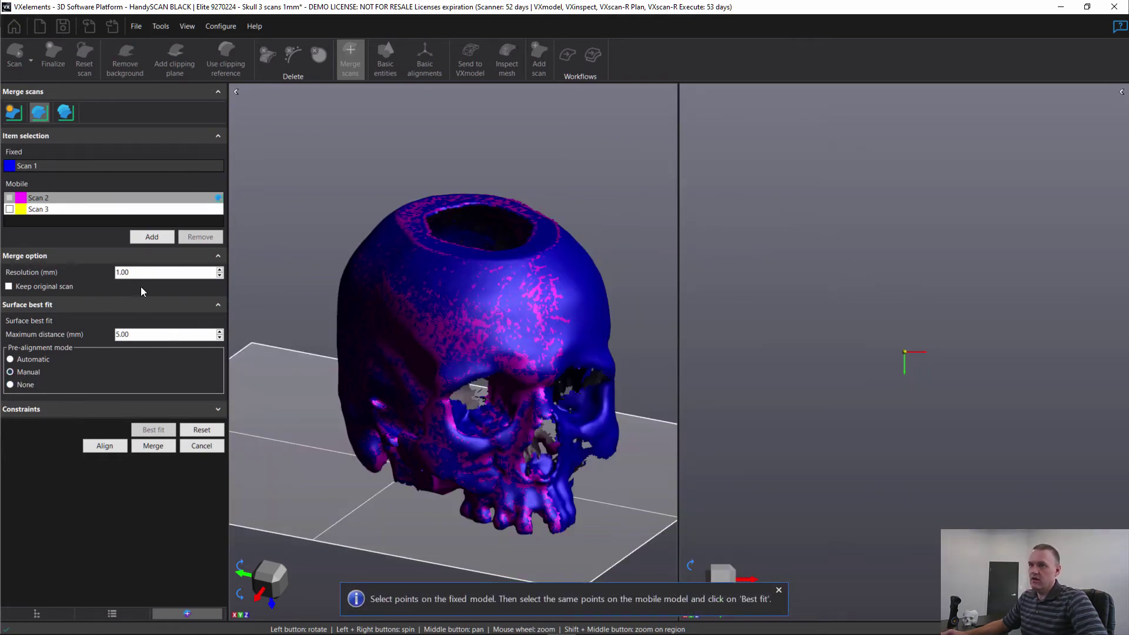
left_click(10, 209)
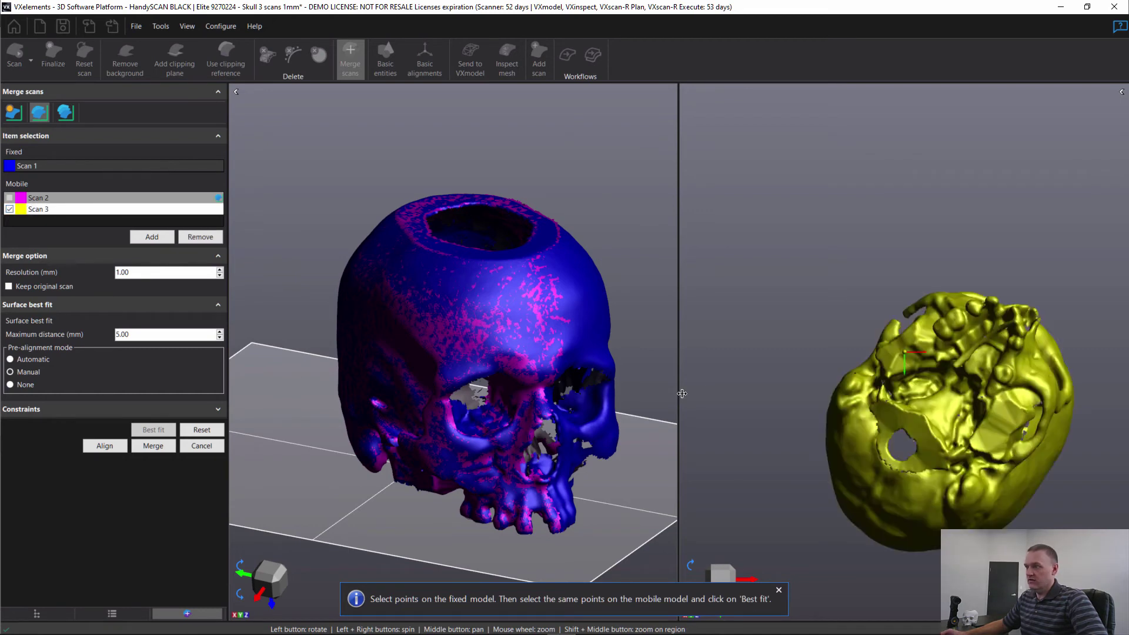
left_click_drag(549, 400, 537, 272)
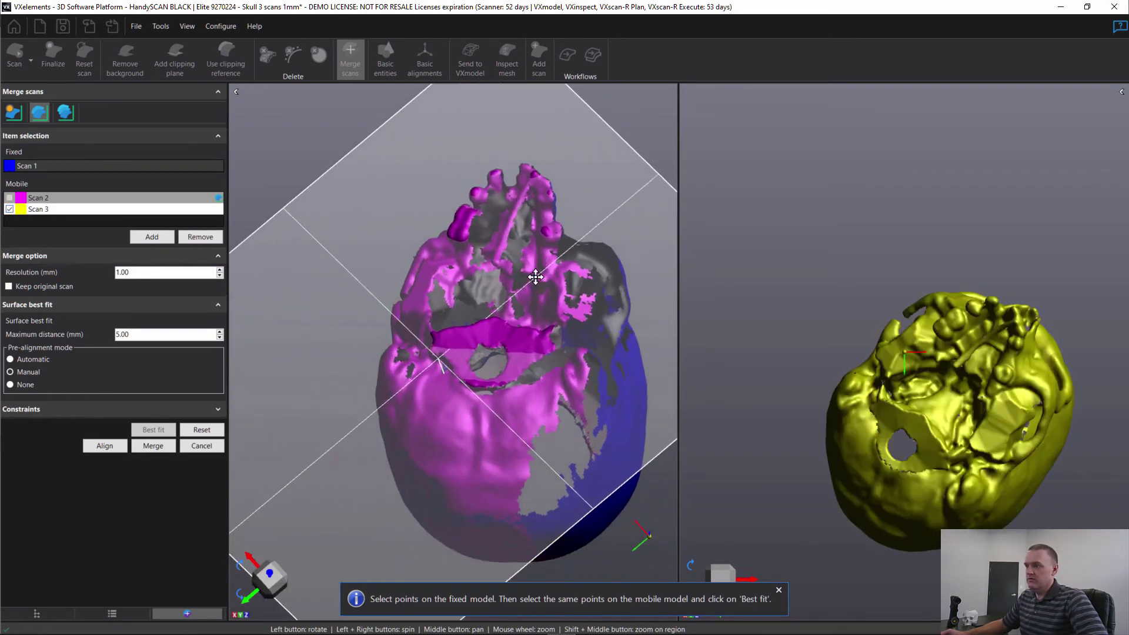
left_click_drag(870, 411, 876, 495)
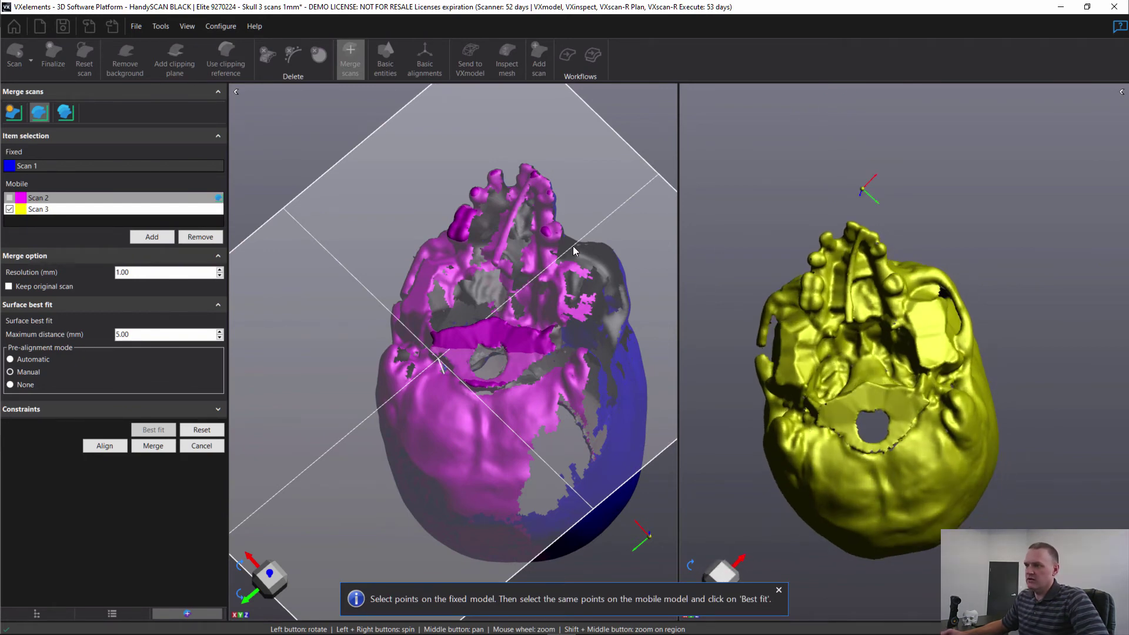
Step: Match three point pairs between the fixed and yellow skulls, then best-fit Scan 3
left_click(455, 232)
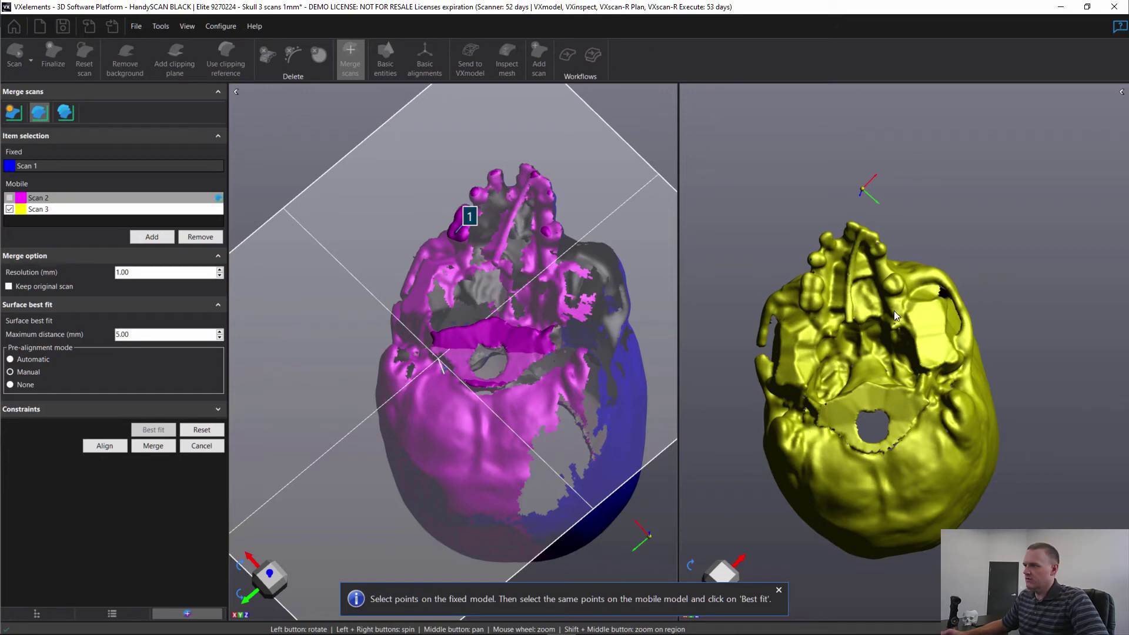
left_click(809, 300)
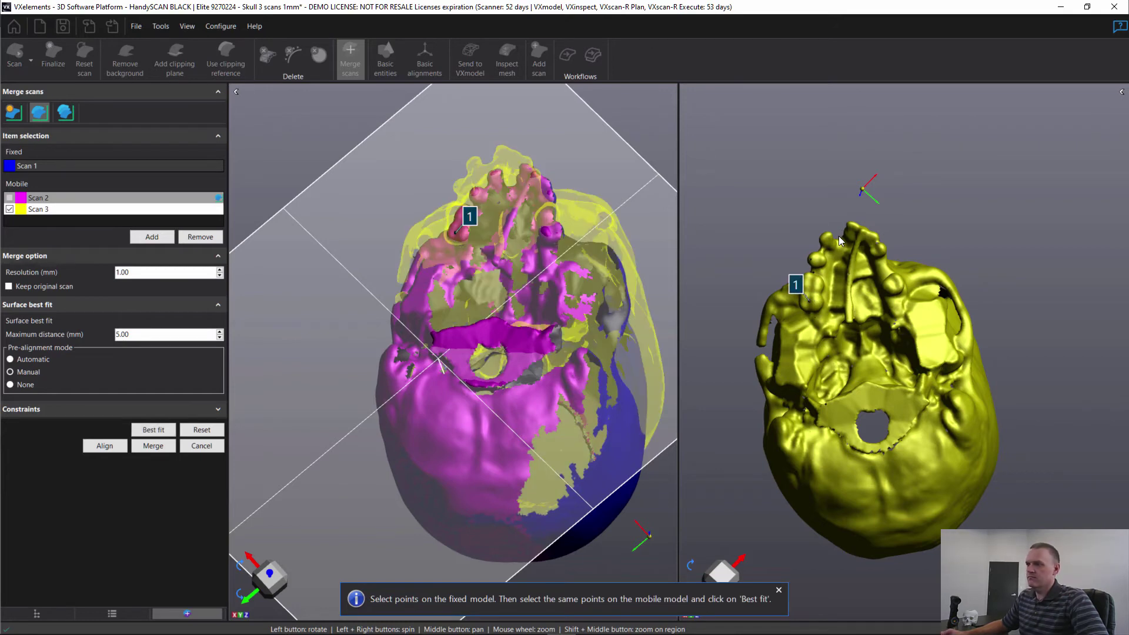
left_click(895, 284)
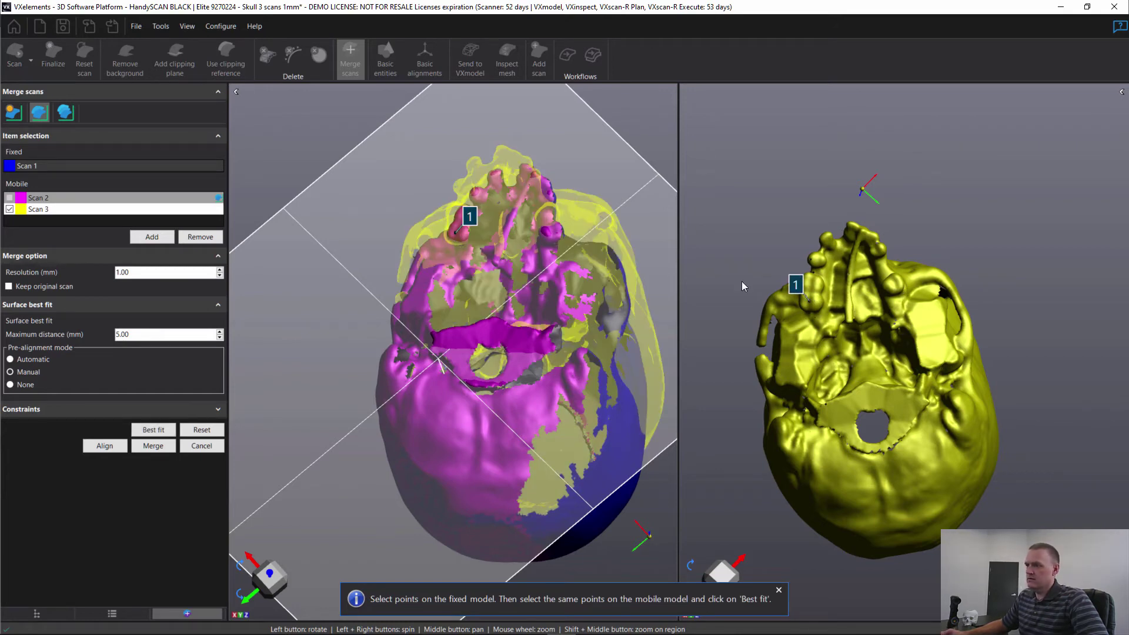
left_click(551, 232)
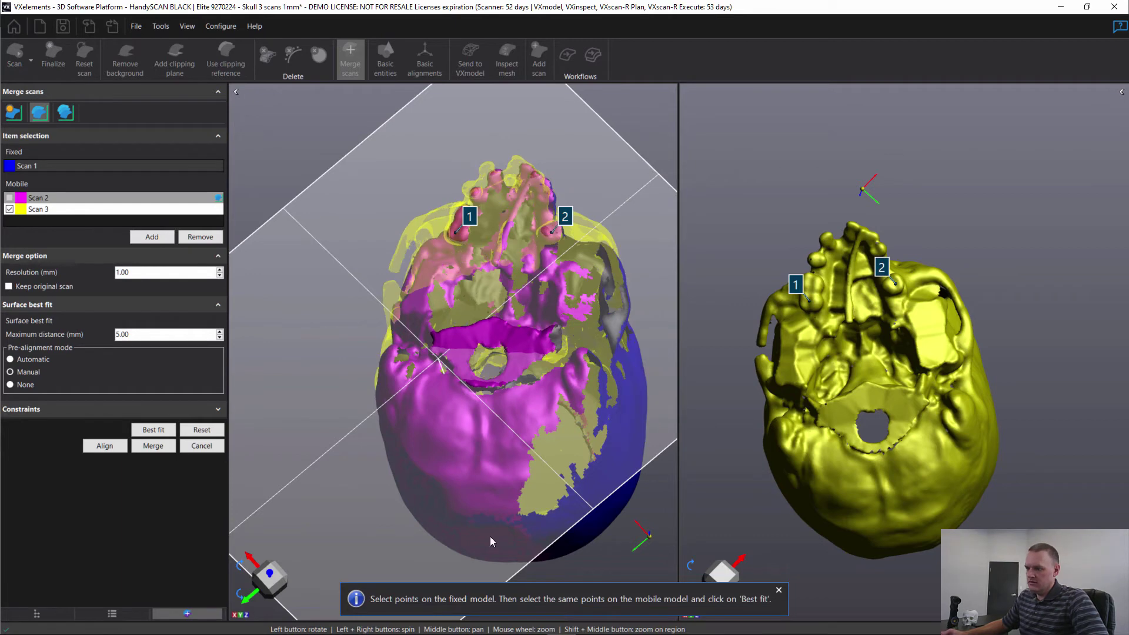
left_click(496, 462)
left_click(902, 512)
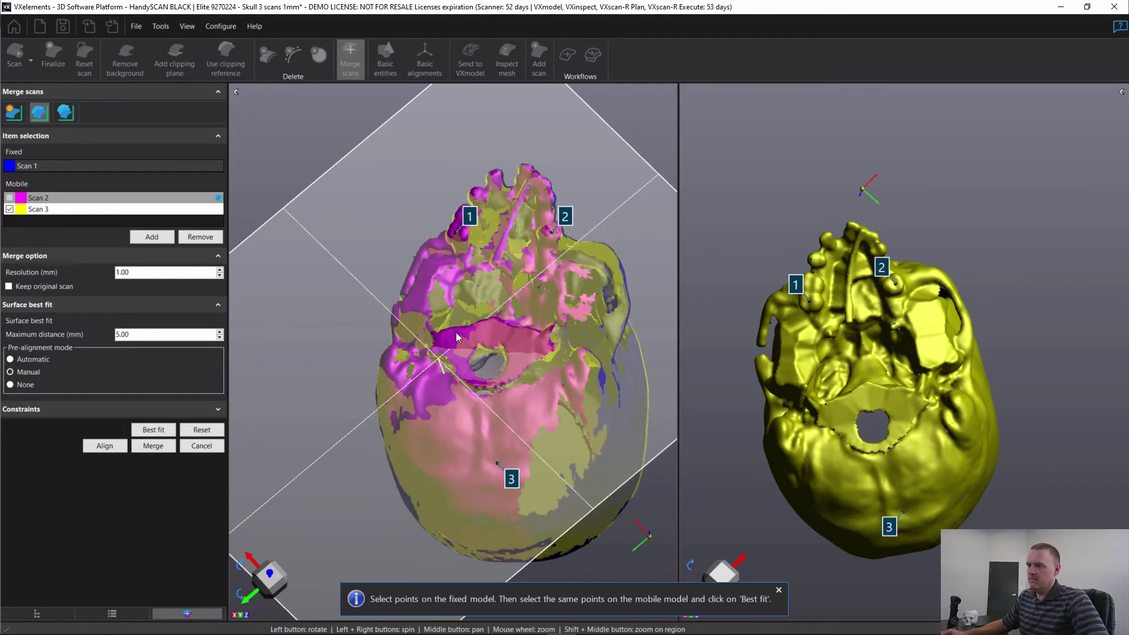
left_click(154, 432)
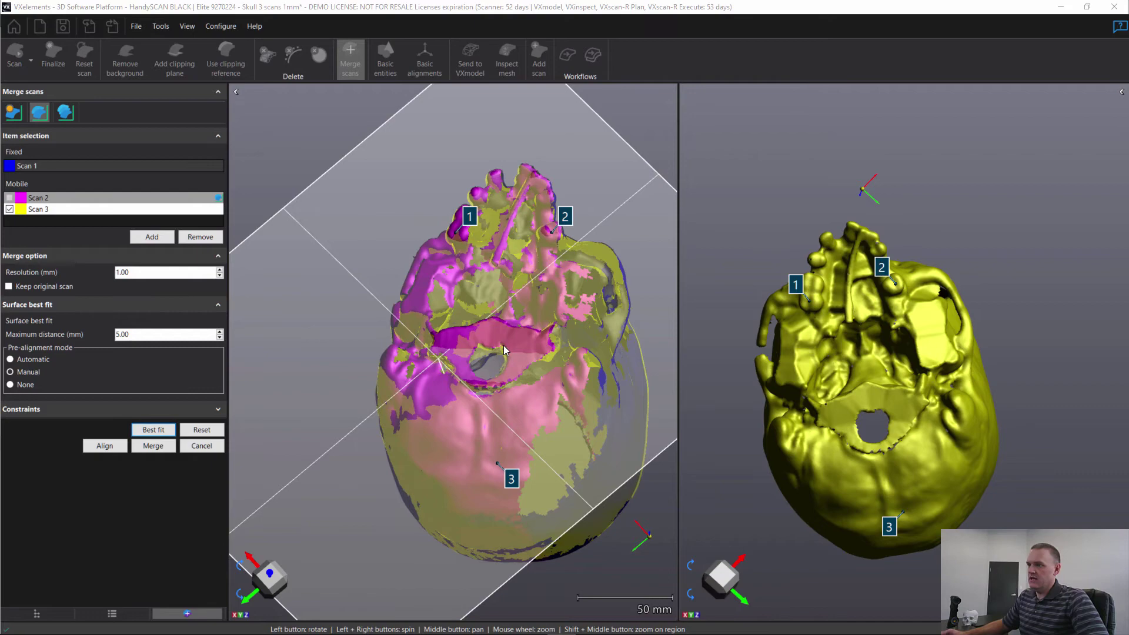
left_click_drag(509, 361, 279, 323)
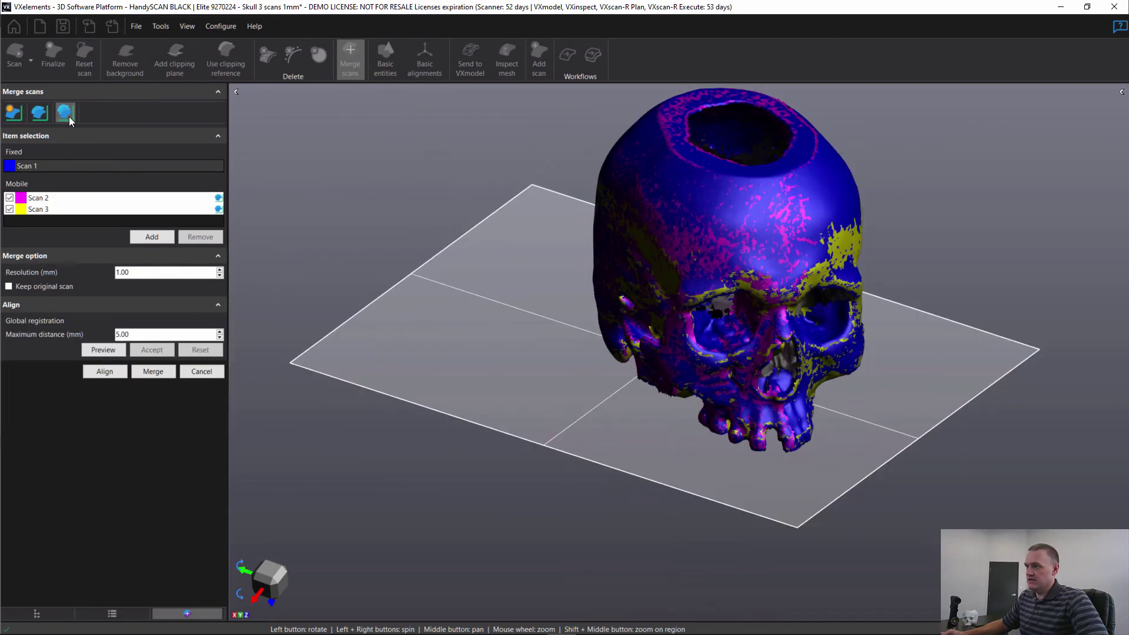
Step: Preview and accept the global registration of Scans 1–3, then merge them
left_click(109, 349)
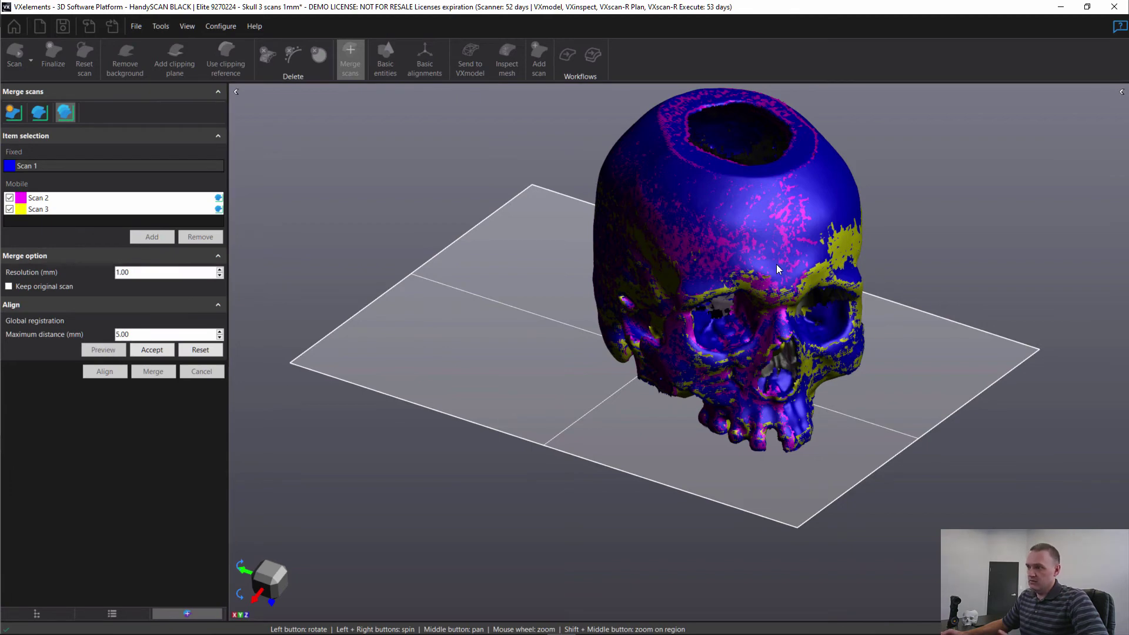
left_click_drag(776, 269, 735, 334)
left_click(151, 350)
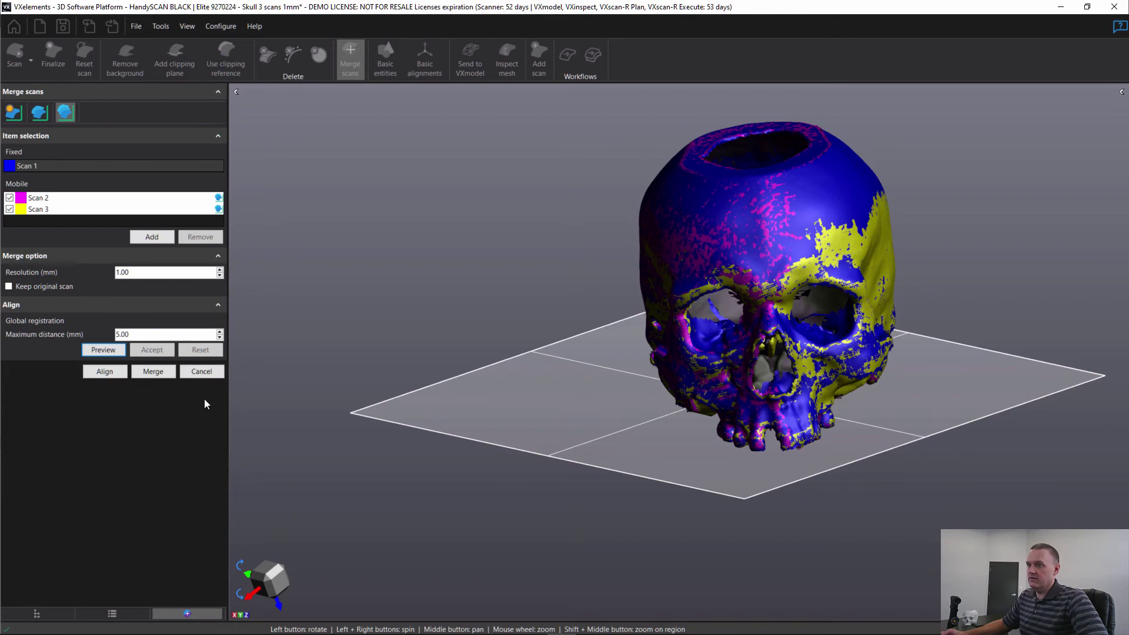
left_click(153, 371)
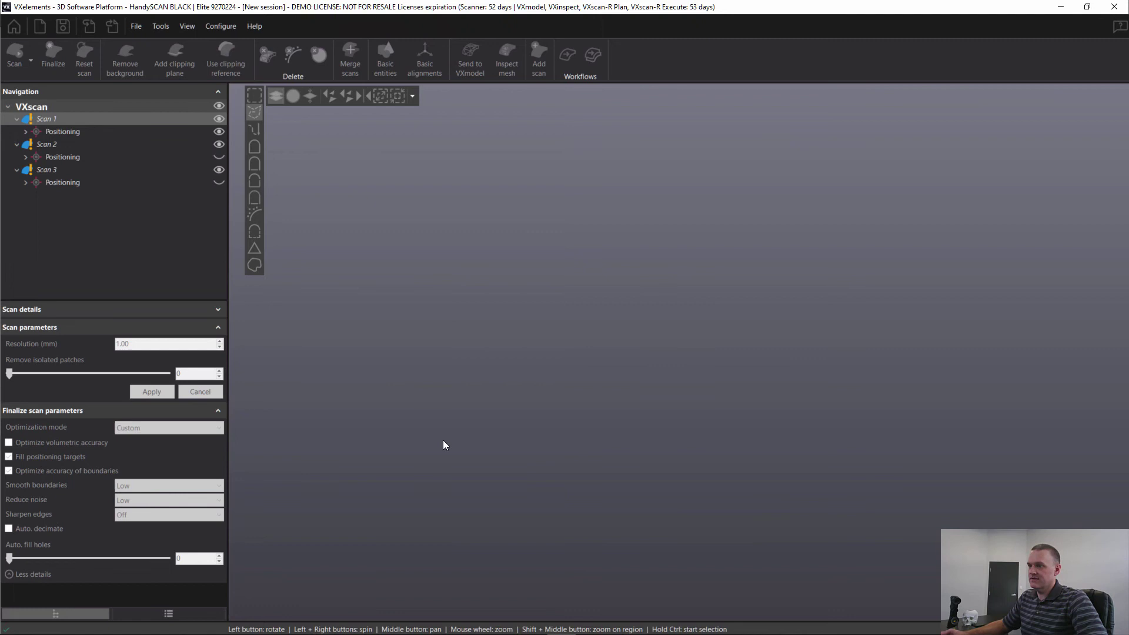
Step: Delete Scan 2 and Scan 3 from the session, confirming each deletion
left_click_drag(602, 365, 599, 332)
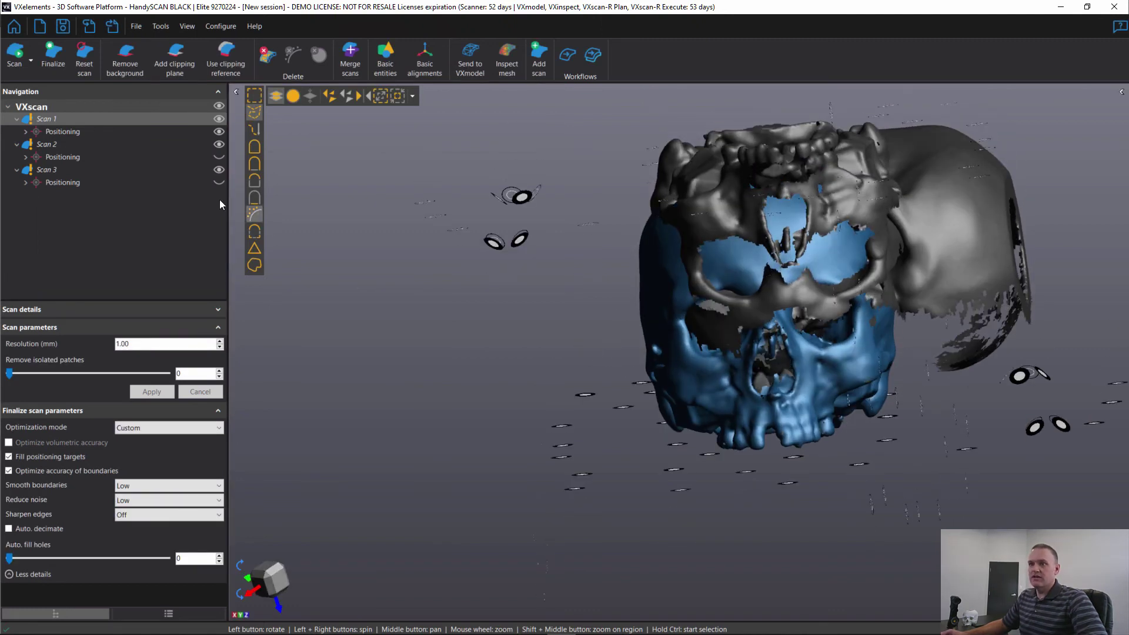
right_click(62, 143)
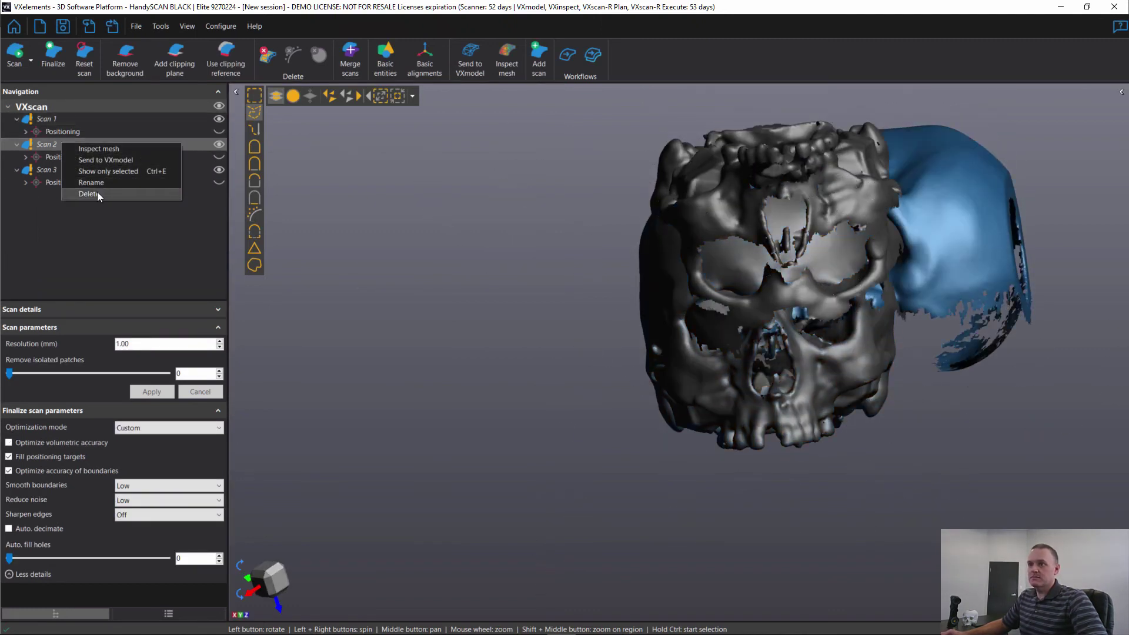
left_click(97, 192)
left_click(614, 359)
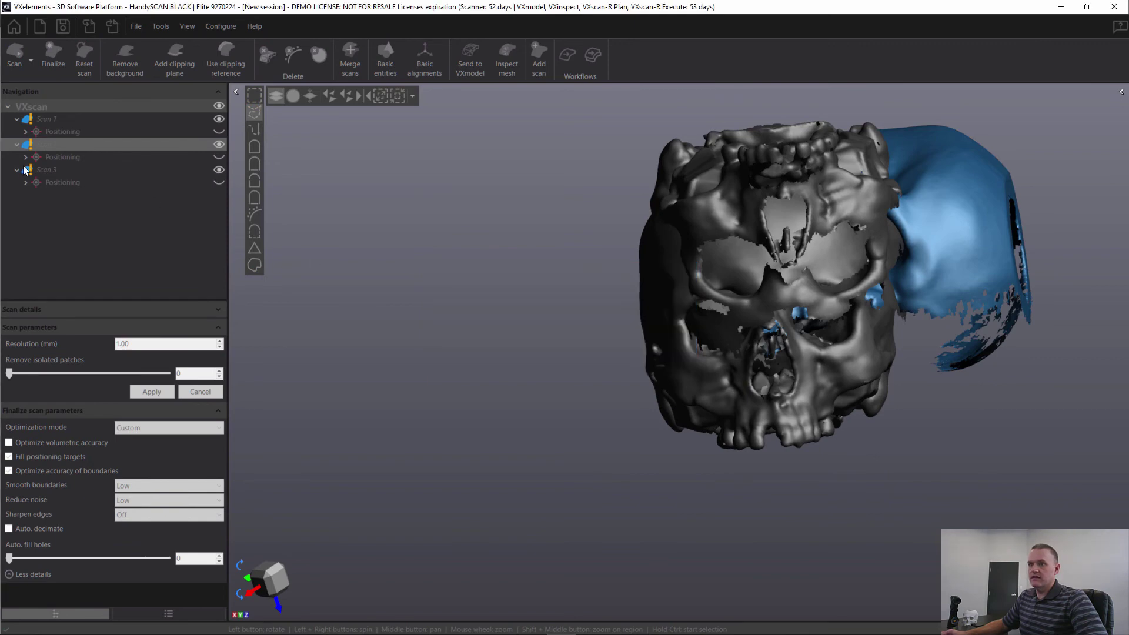
right_click(50, 146)
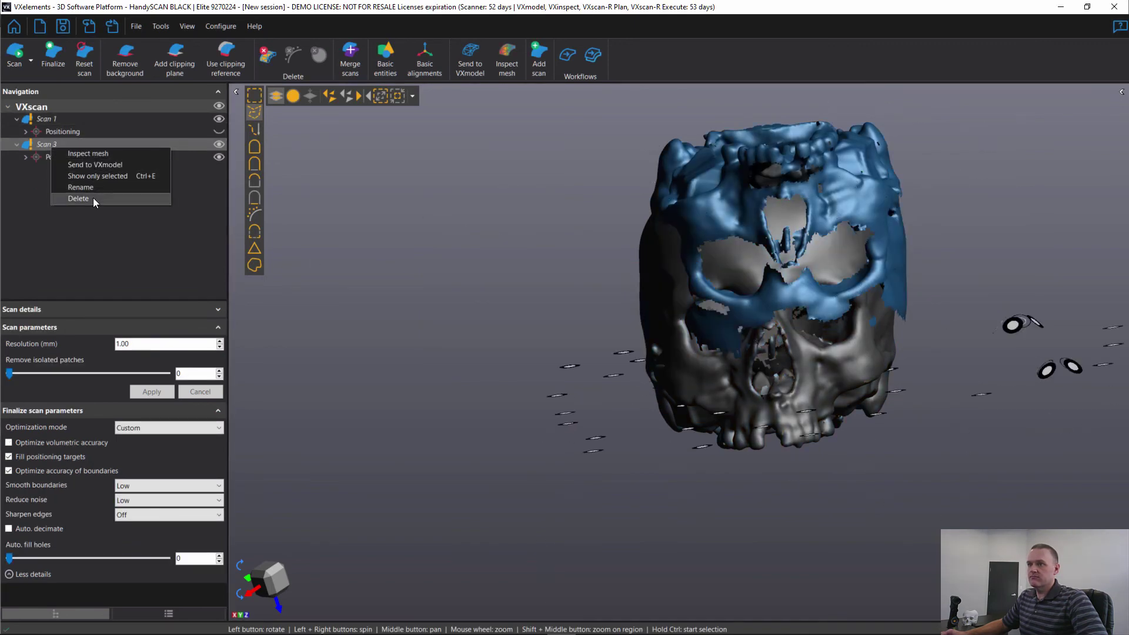
left_click(92, 196)
left_click(612, 361)
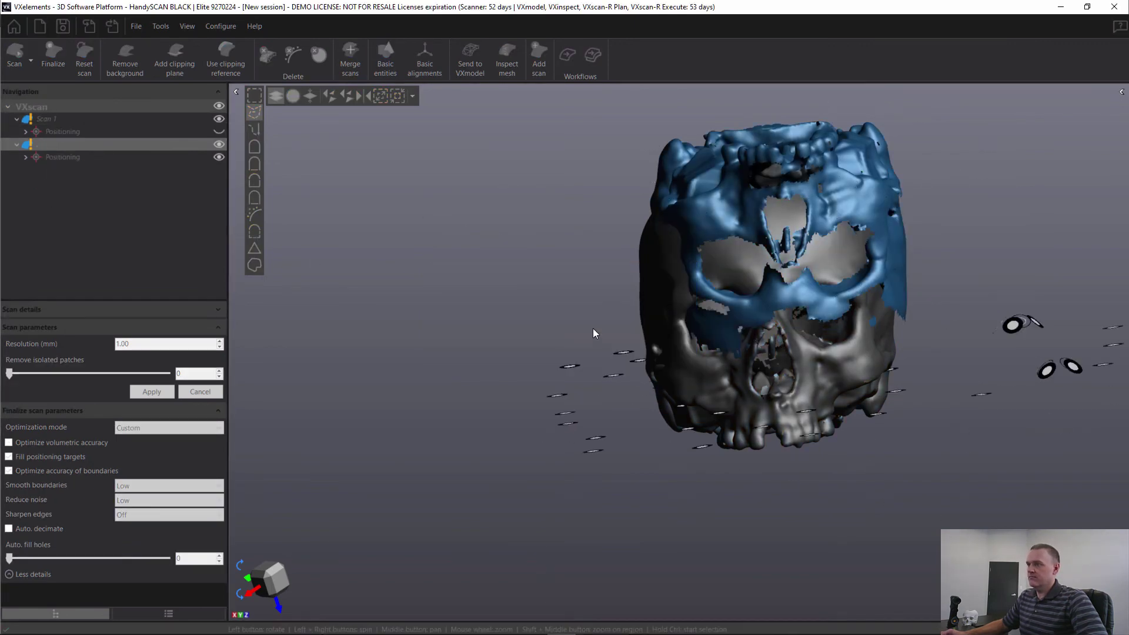
left_click_drag(570, 323, 541, 380)
left_click_drag(544, 338, 492, 348)
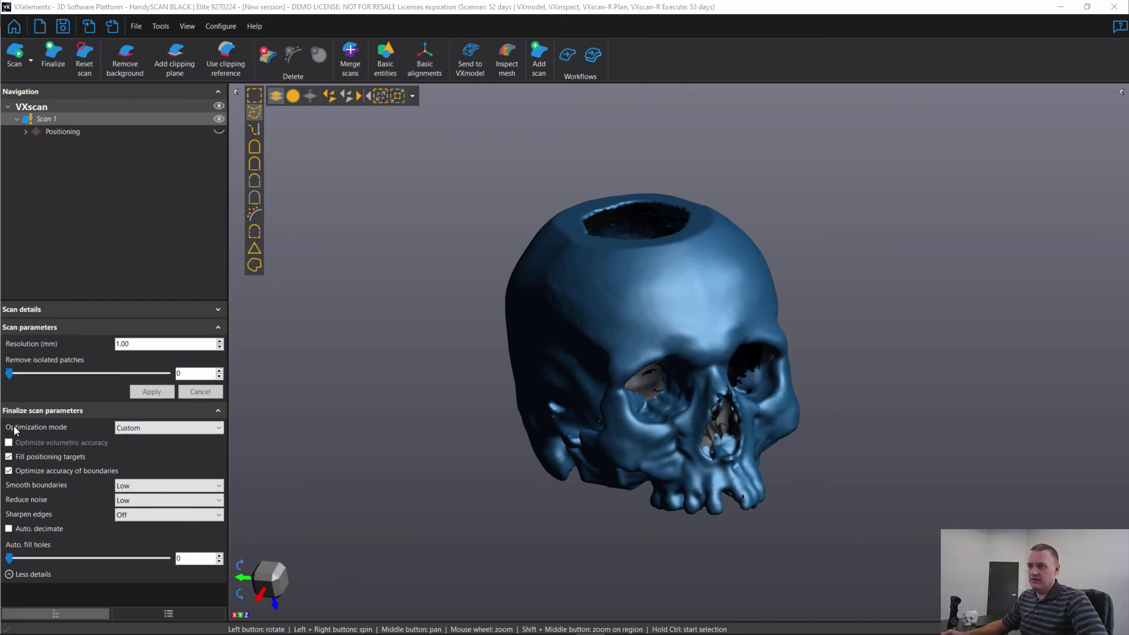
Step: Finalize Scan 1 with Standard optimization and a 0.5 mm resolution
left_click(157, 431)
left_click(145, 438)
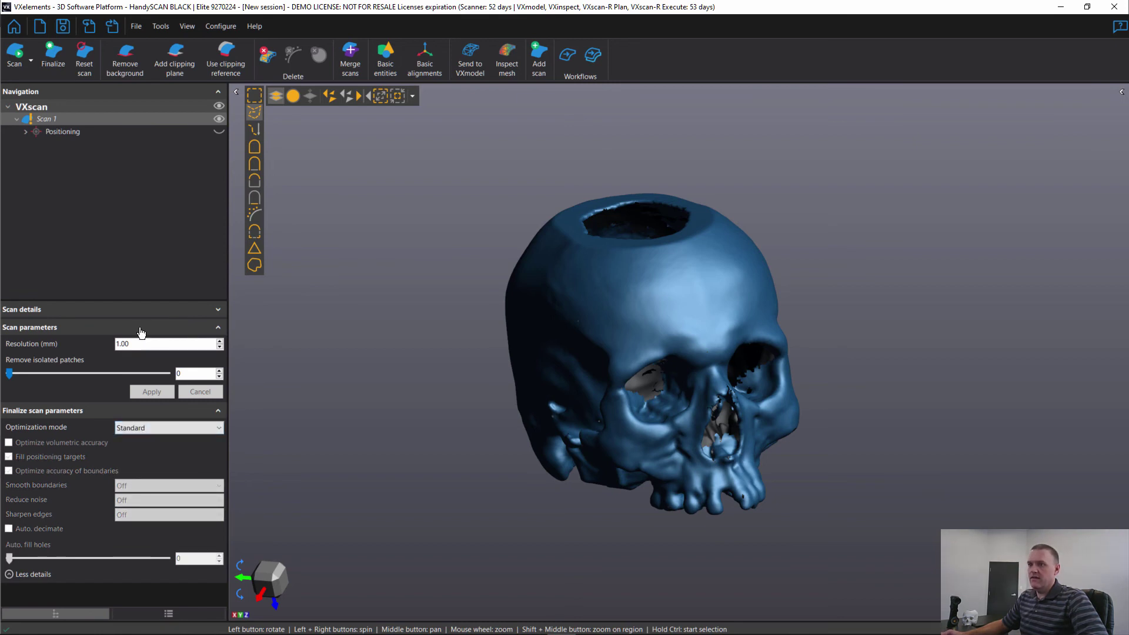
double_click(130, 344)
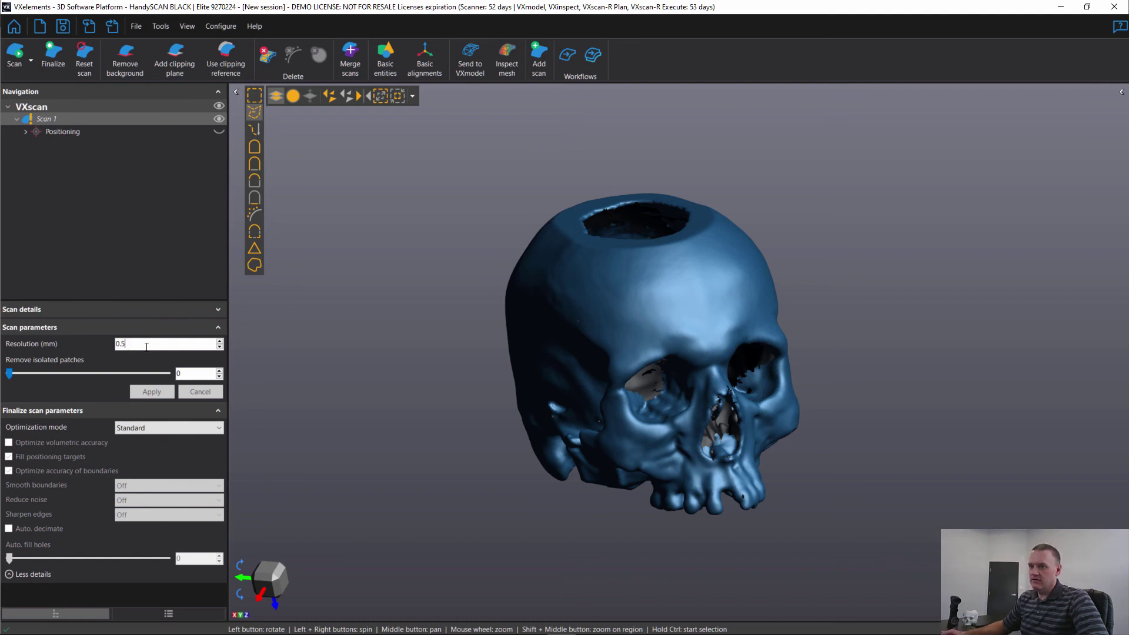
type("0.5")
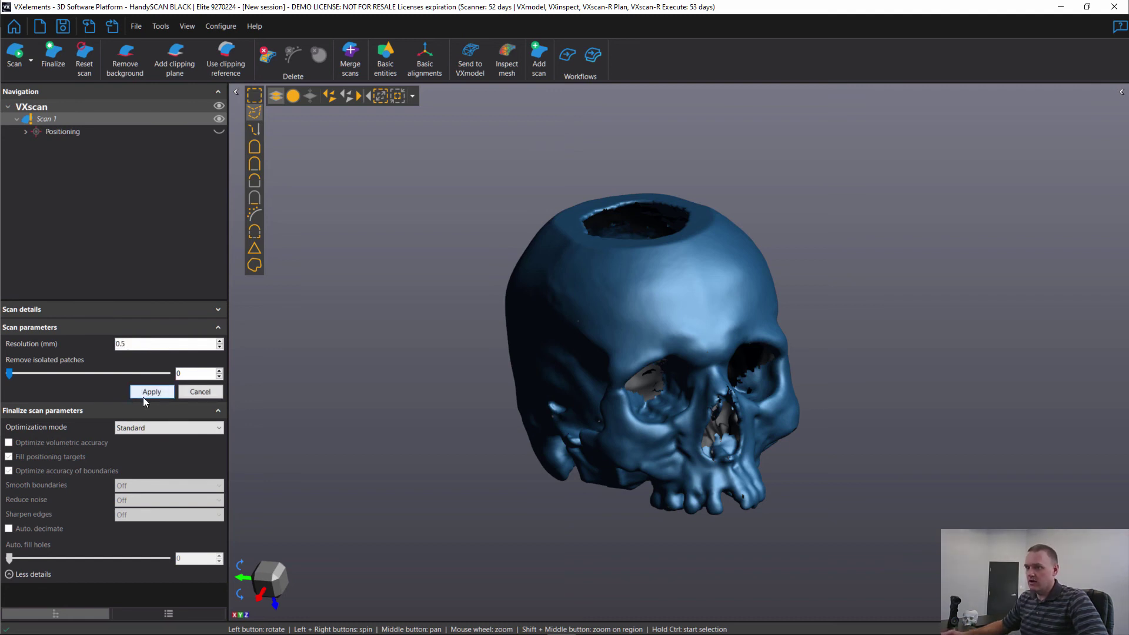
left_click(59, 58)
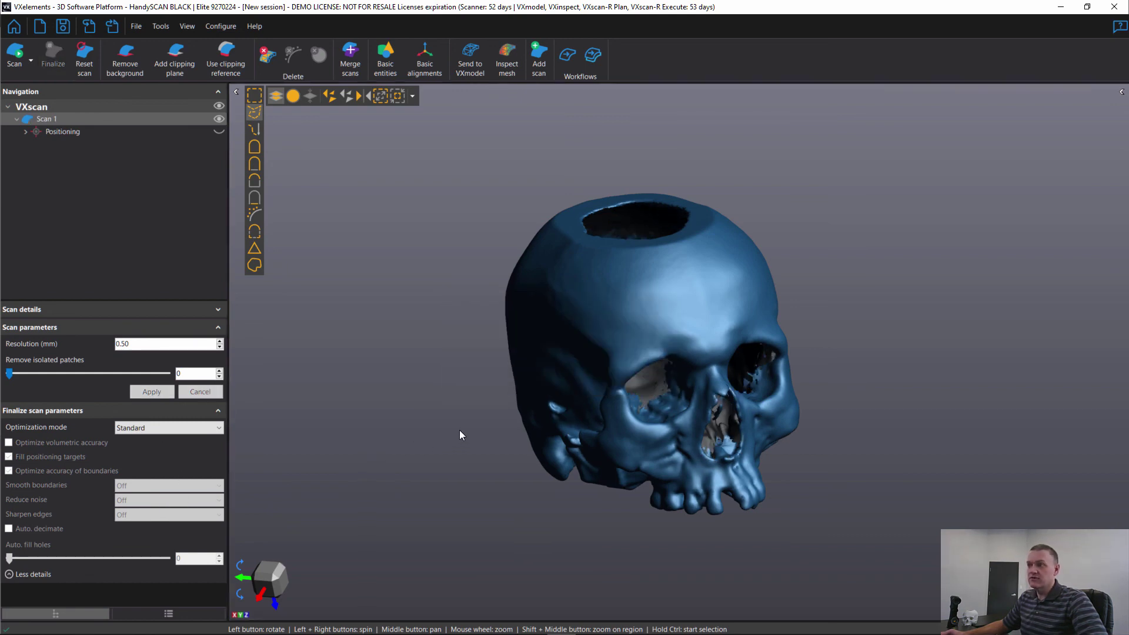
Step: Choose the mesh option under File > Export for the finalized skull
left_click_drag(609, 353, 545, 342)
left_click(139, 27)
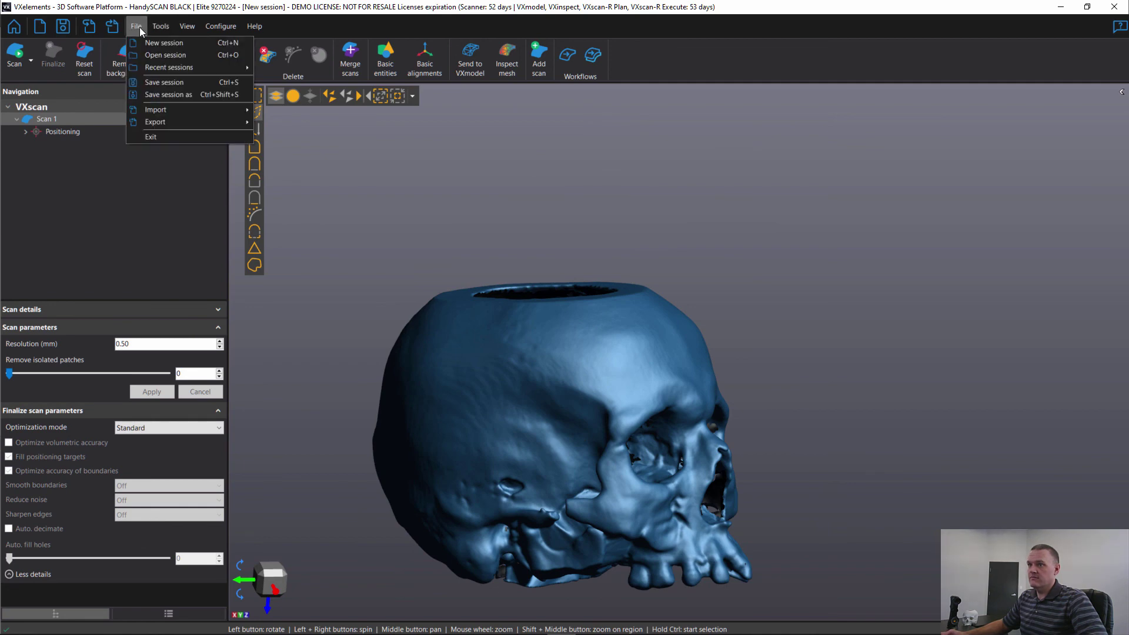
mouse_move(168, 120)
left_click(298, 146)
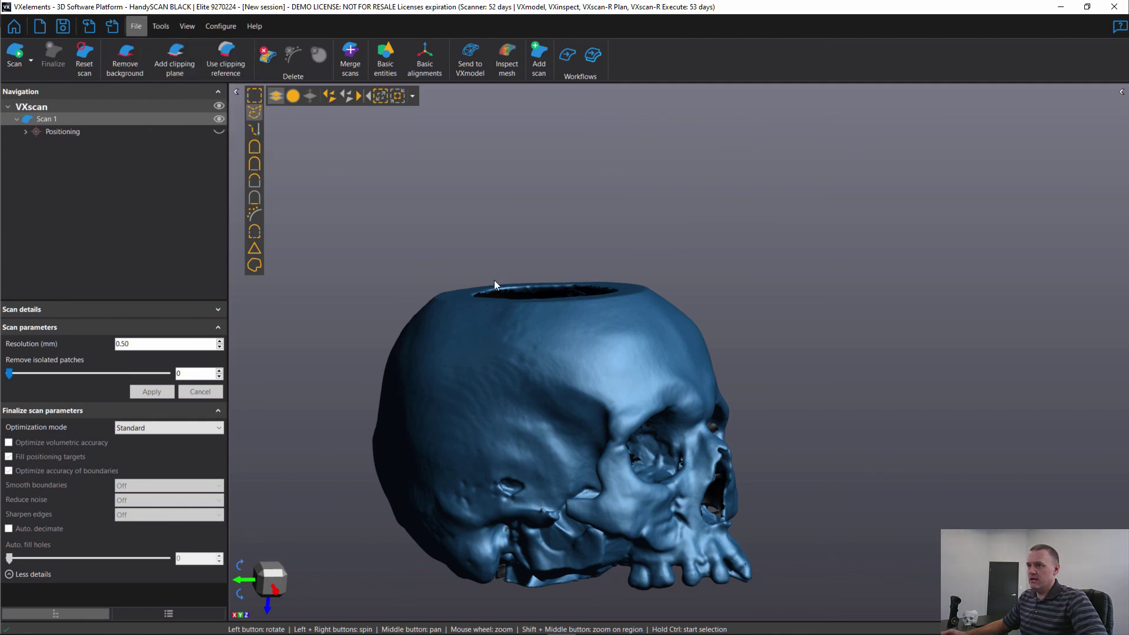